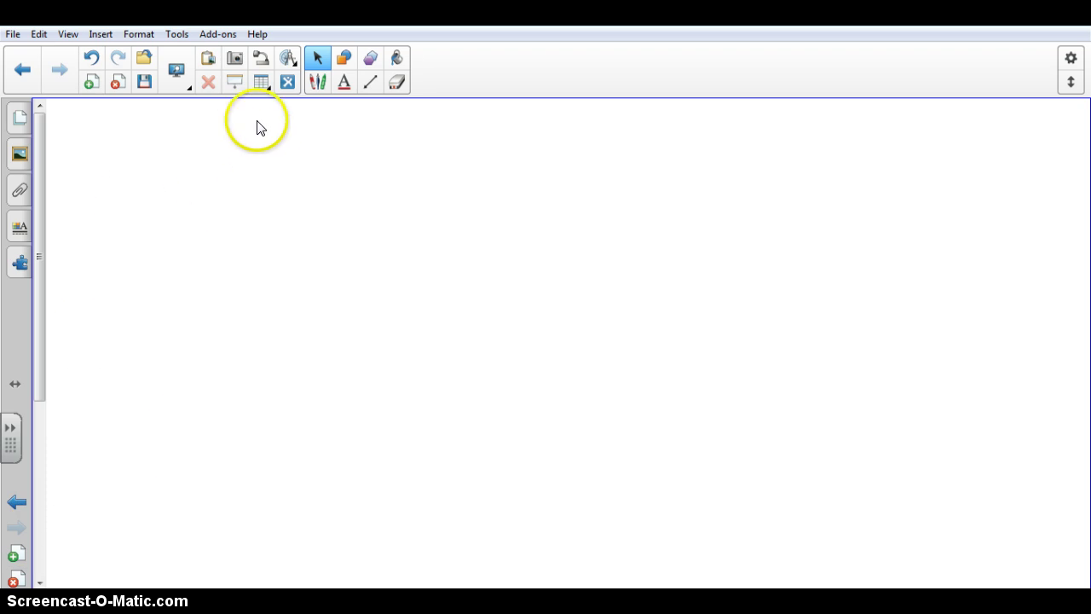
# Open the Screen Capture tool, reposition its window so it is fully accessible, and choose area capture.
pyautogui.click(233, 60)
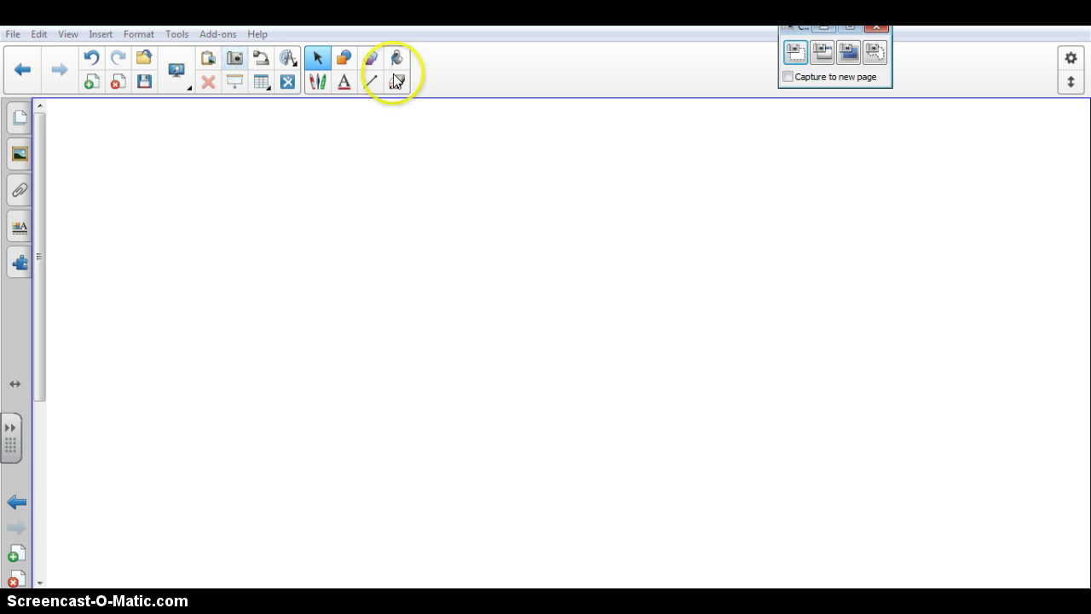
pyautogui.click(791, 29)
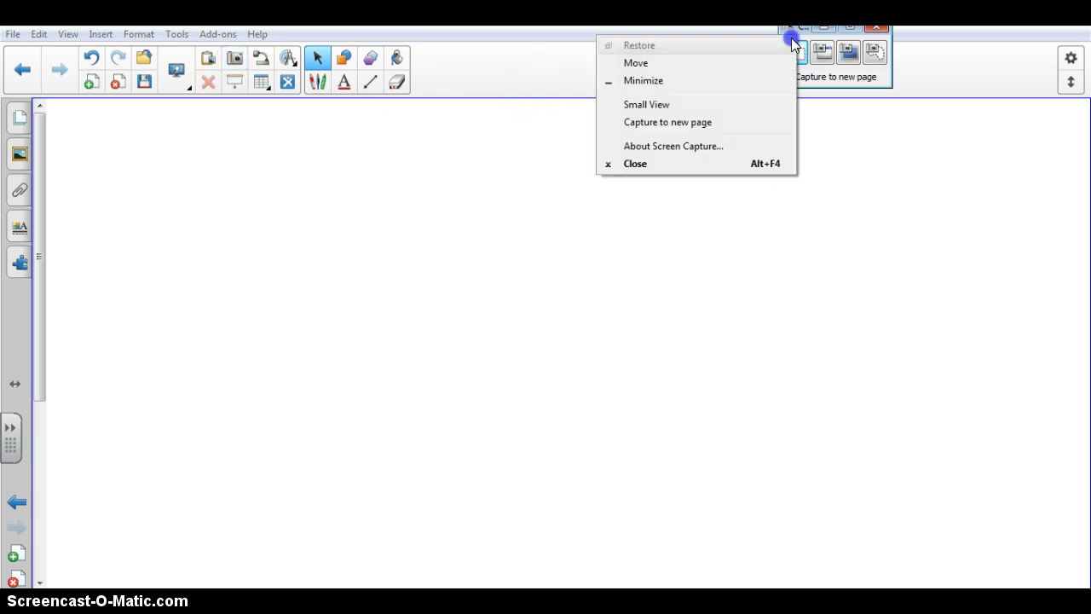
pyautogui.moveTo(793, 29); pyautogui.dragTo(802, 50)
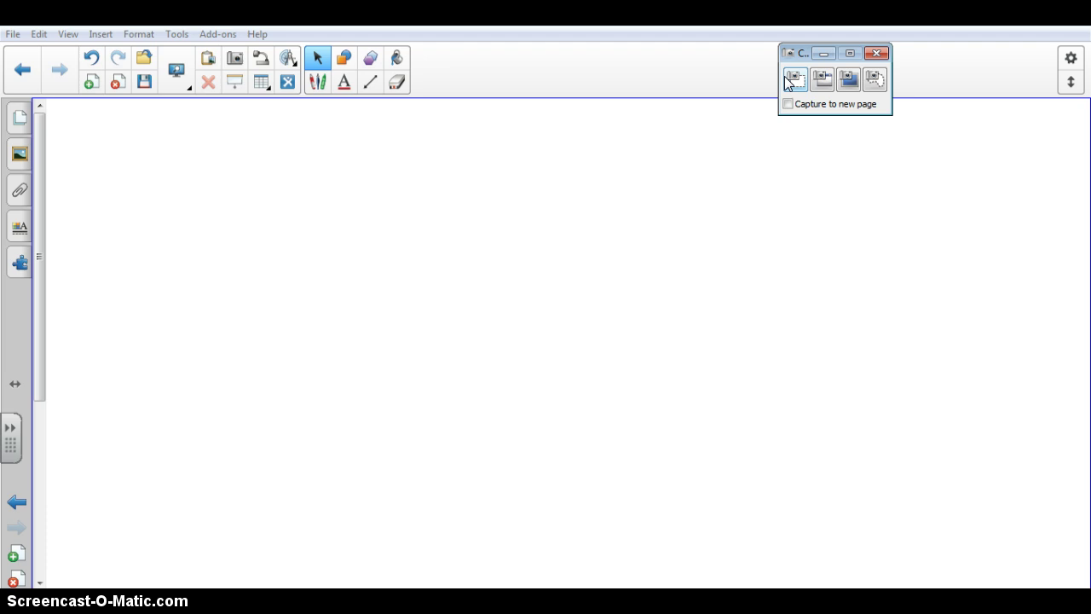
pyautogui.click(788, 81)
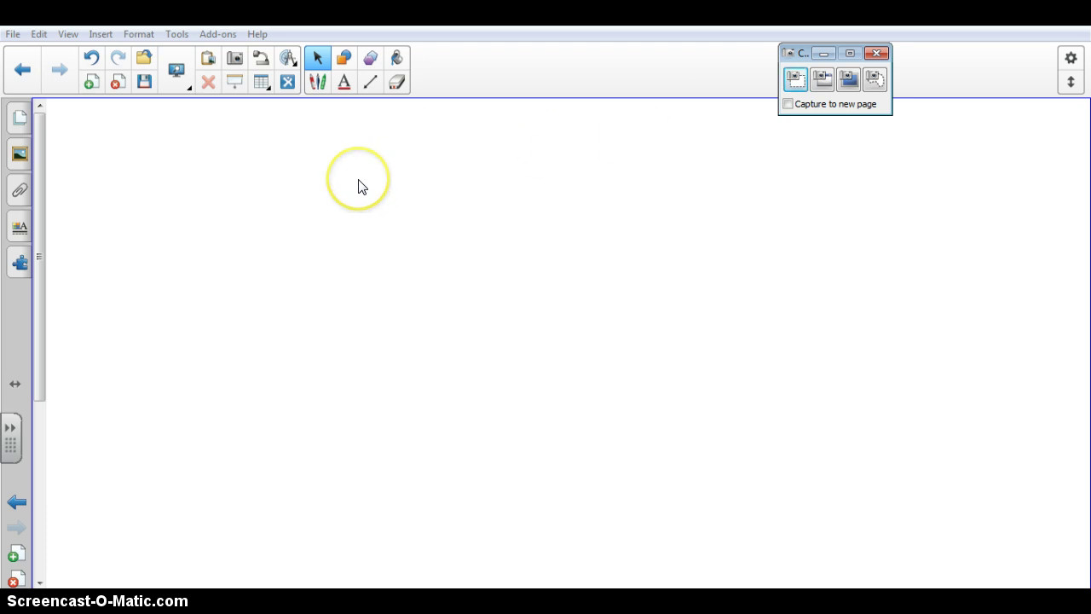
# Browse the Gallery's bird pictures and try the Capture to new page option, leaving it off.
pyautogui.click(20, 155)
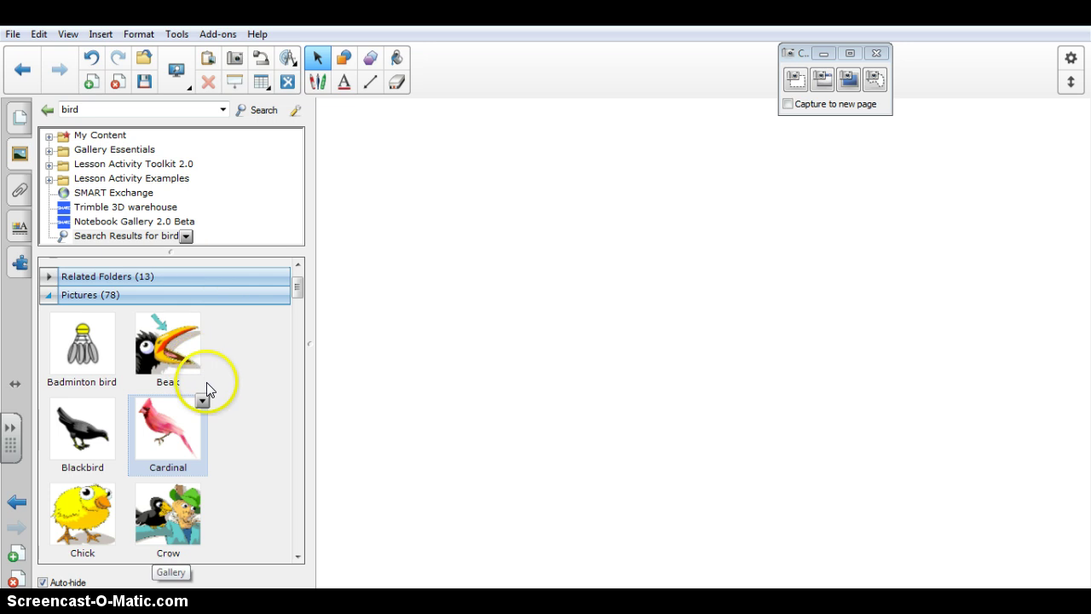
pyautogui.scroll(-3, 206, 379)
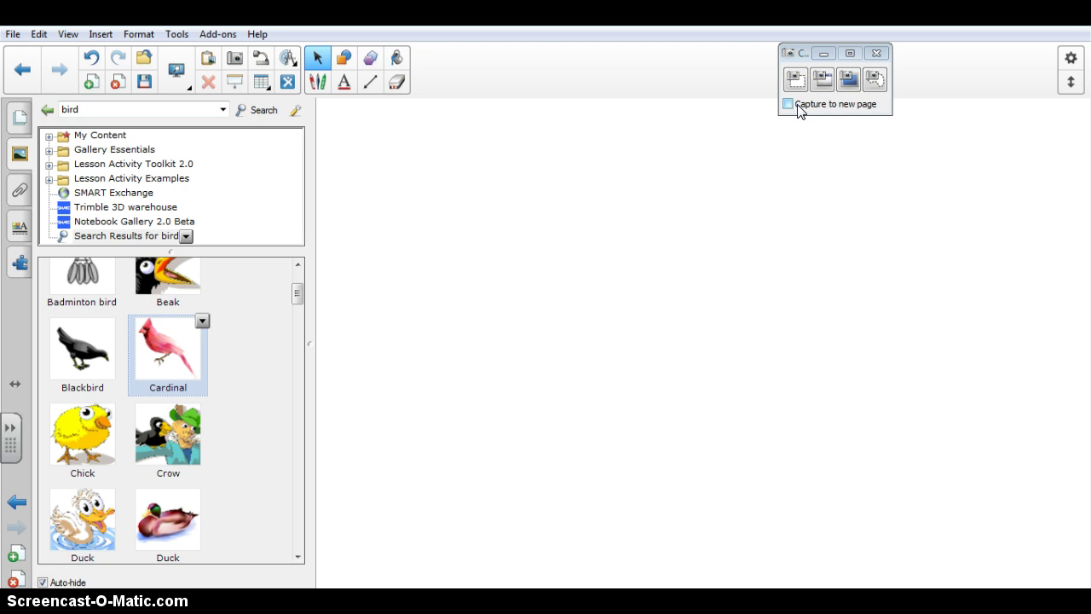
pyautogui.click(798, 109)
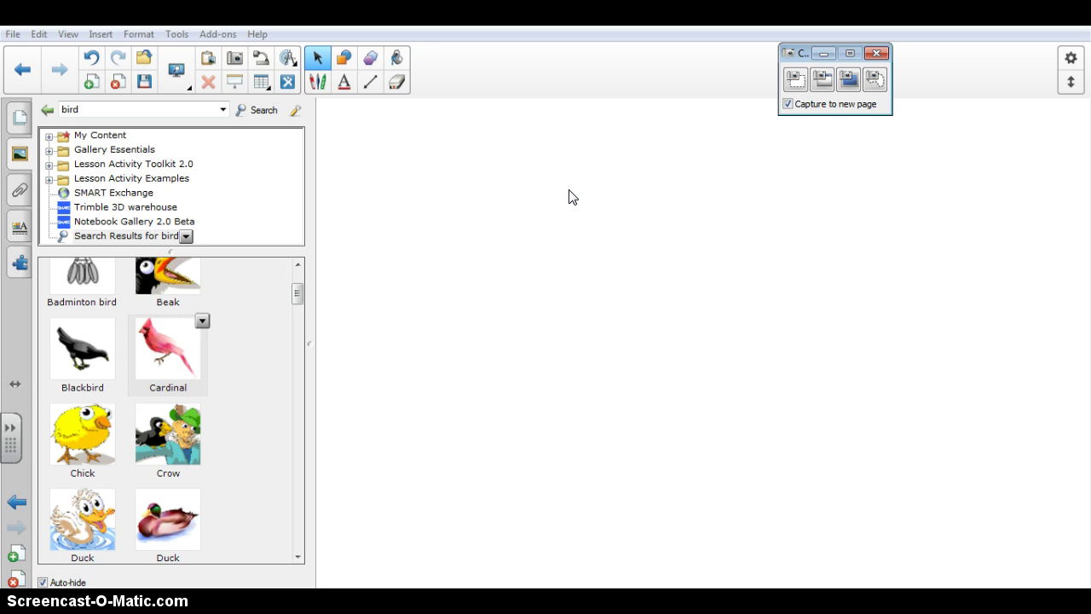
pyautogui.click(787, 106)
pyautogui.hotkey('alt', 'Tab')
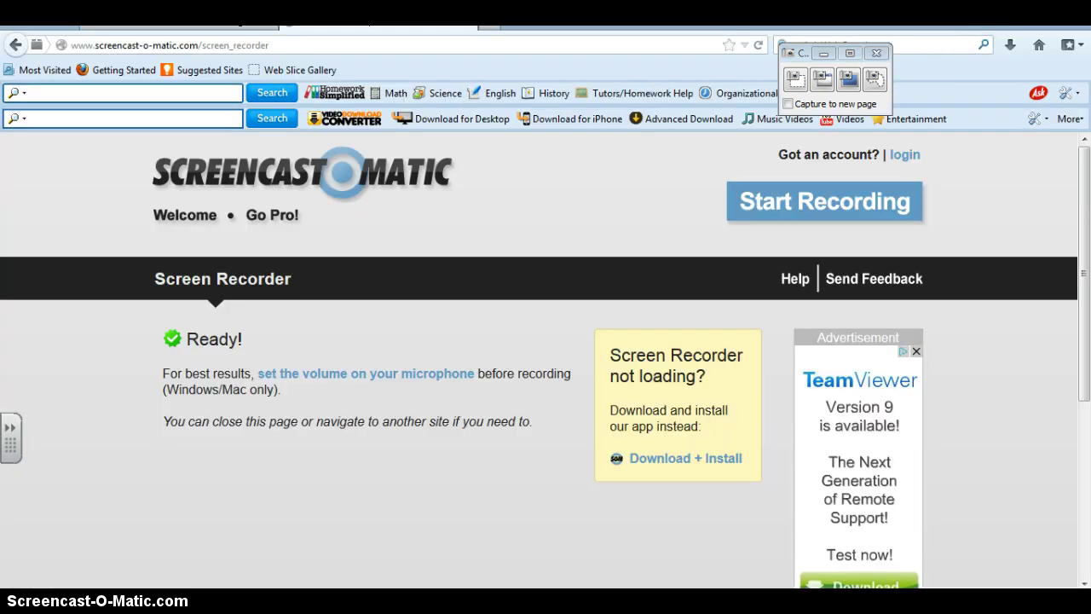
pyautogui.click(283, 46)
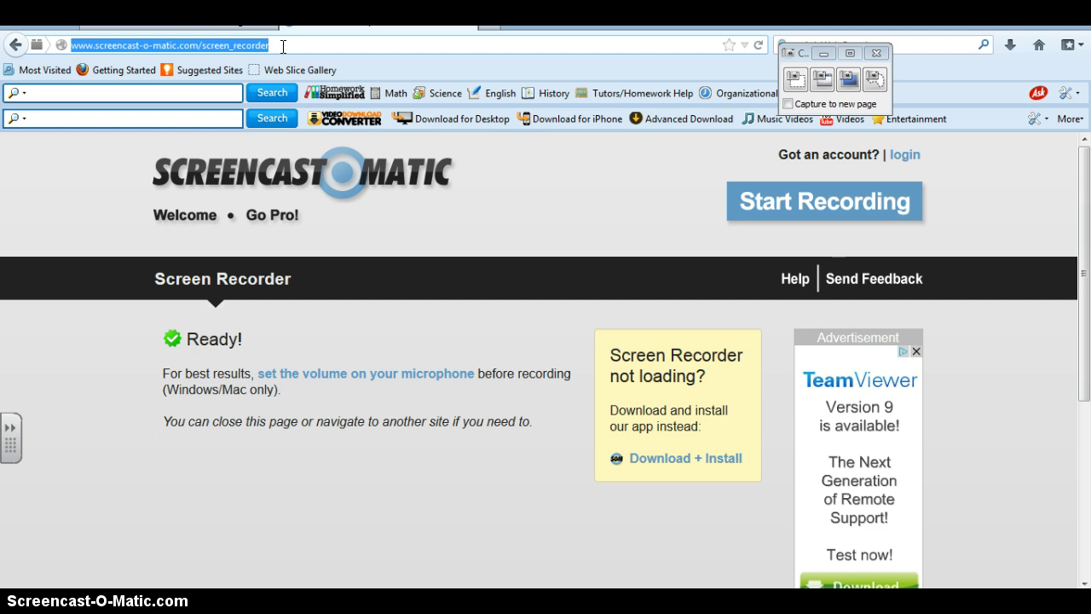
pyautogui.write('www')
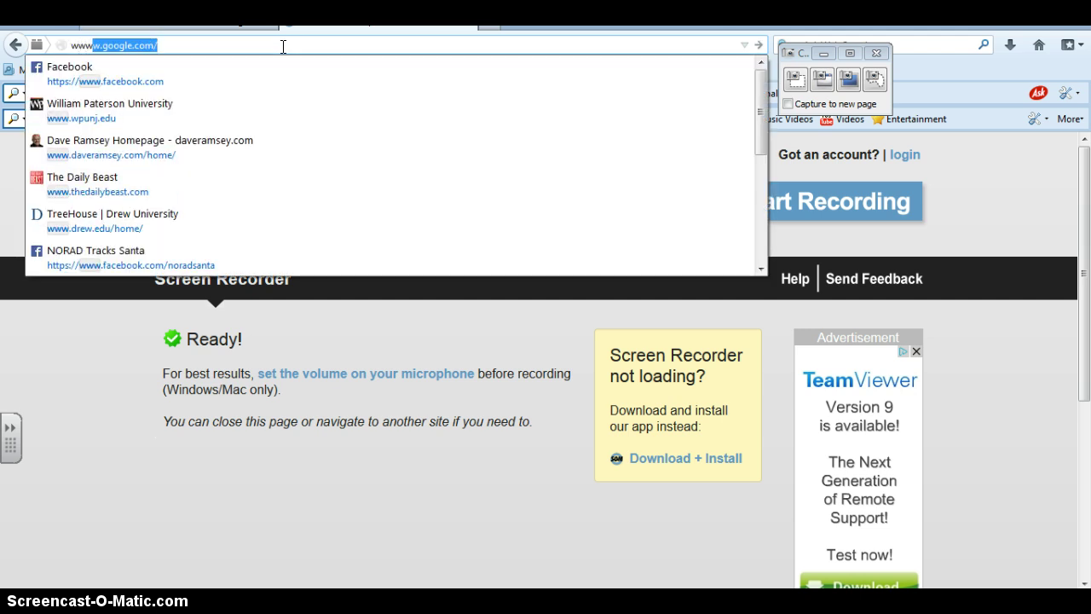
pyautogui.write('.google.com')
pyautogui.press('Return')
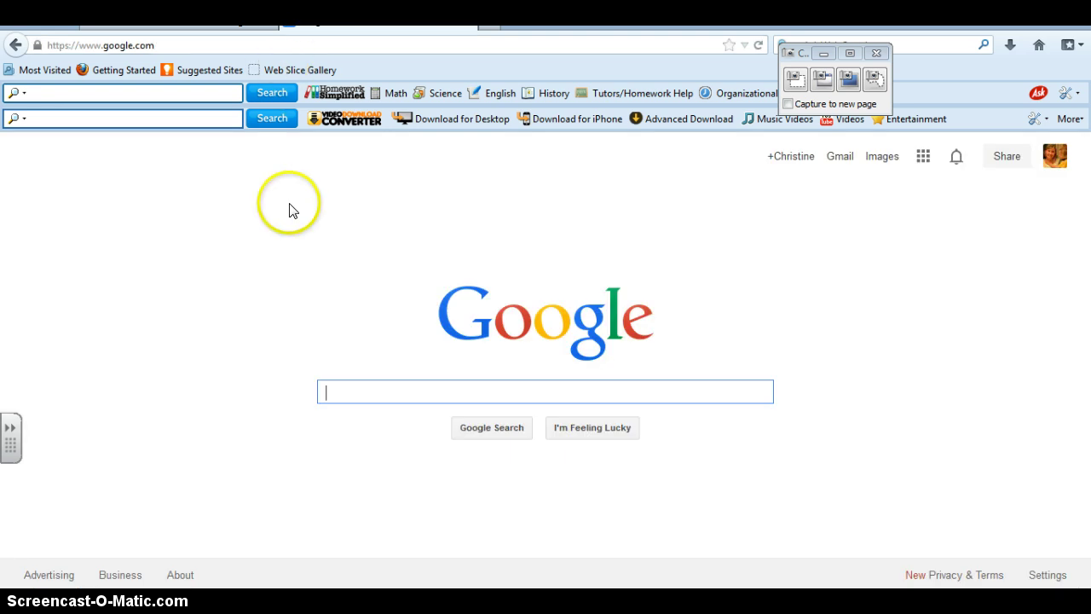
# Search Google for "Trees" and show the image results.
pyautogui.write('T')
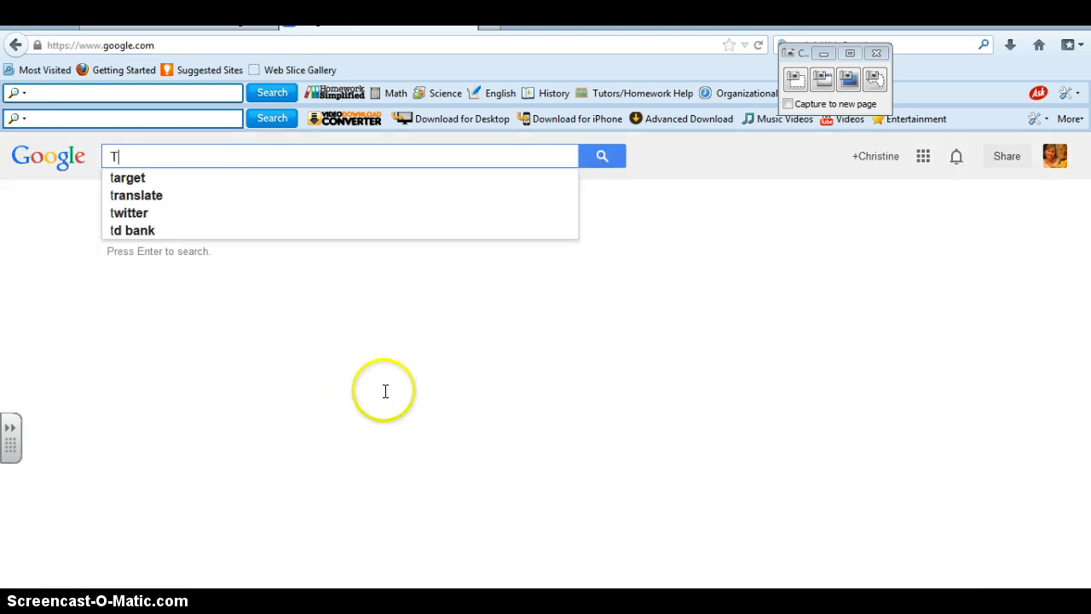
pyautogui.write('rees')
pyautogui.press('Return')
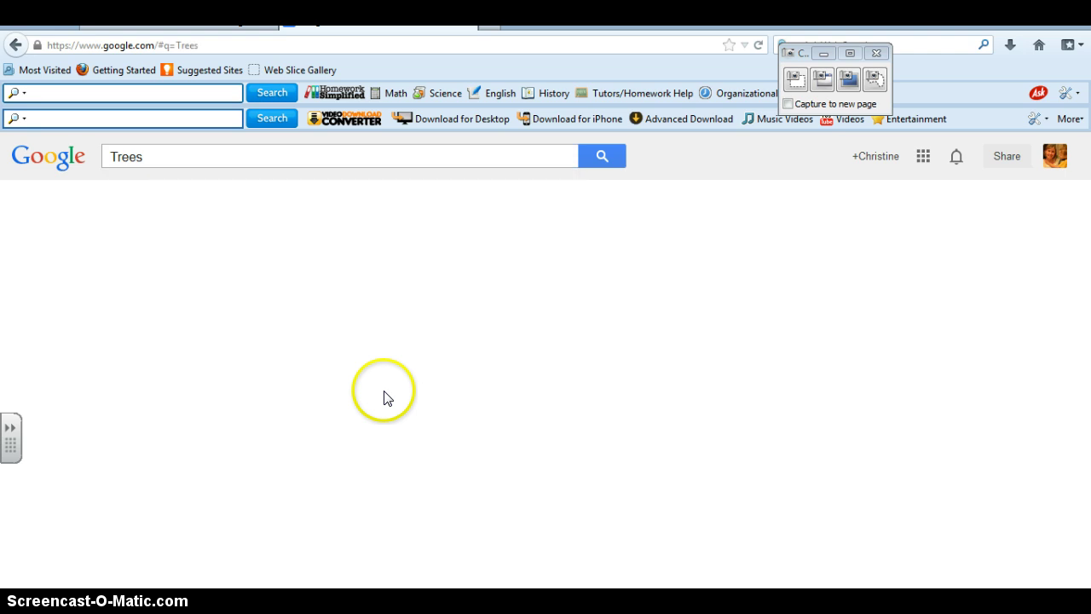
pyautogui.click(173, 205)
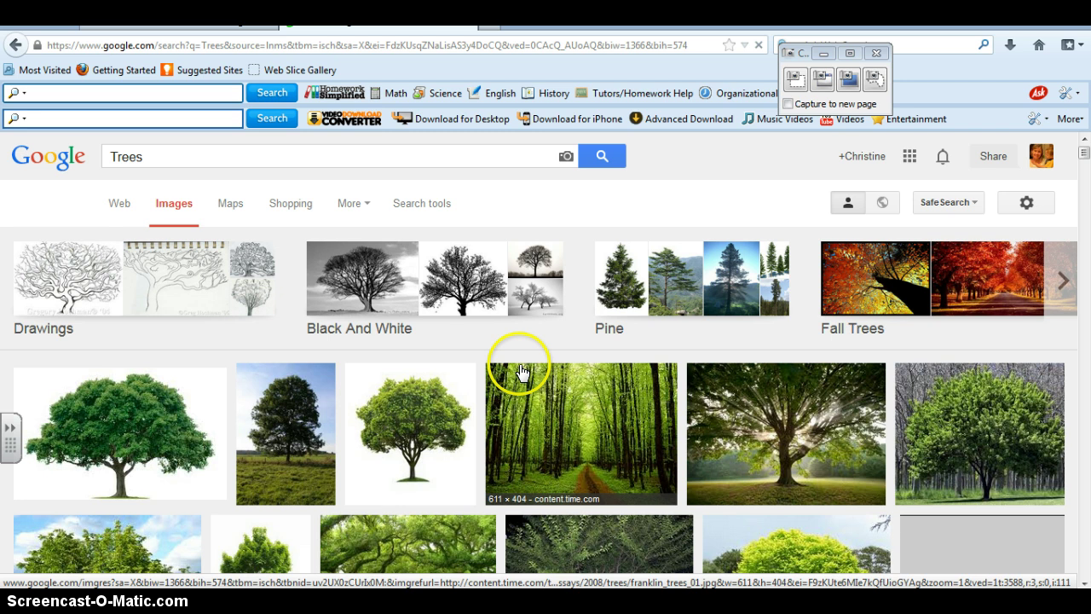
# Enlarge the Winnersh Meadows trees image from the results and capture its area into the notebook page.
pyautogui.scroll(-3, 514, 363)
pyautogui.scroll(-2, 503, 365)
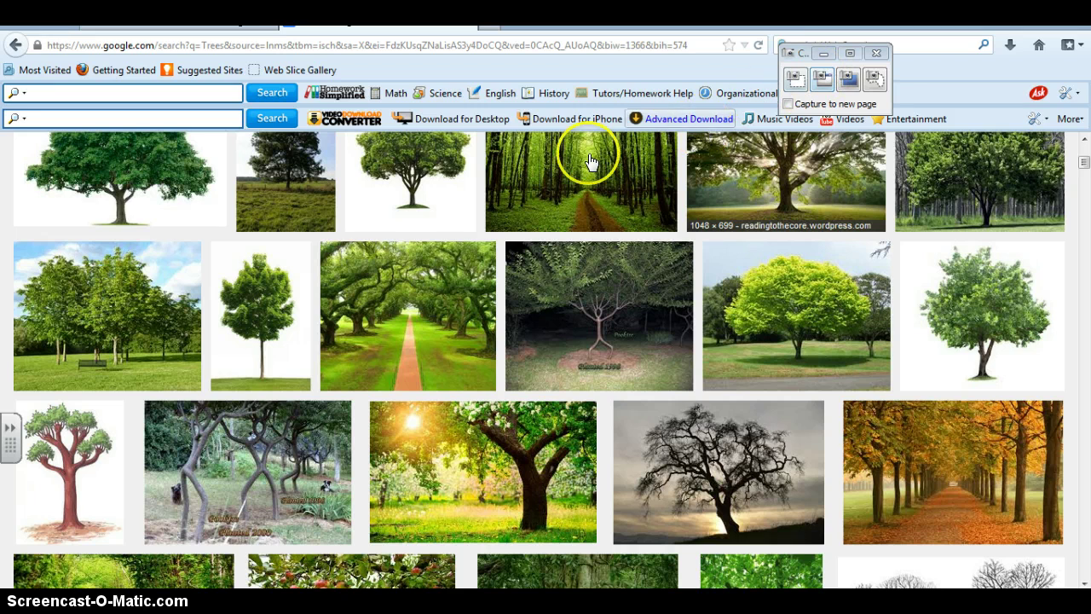
pyautogui.click(127, 296)
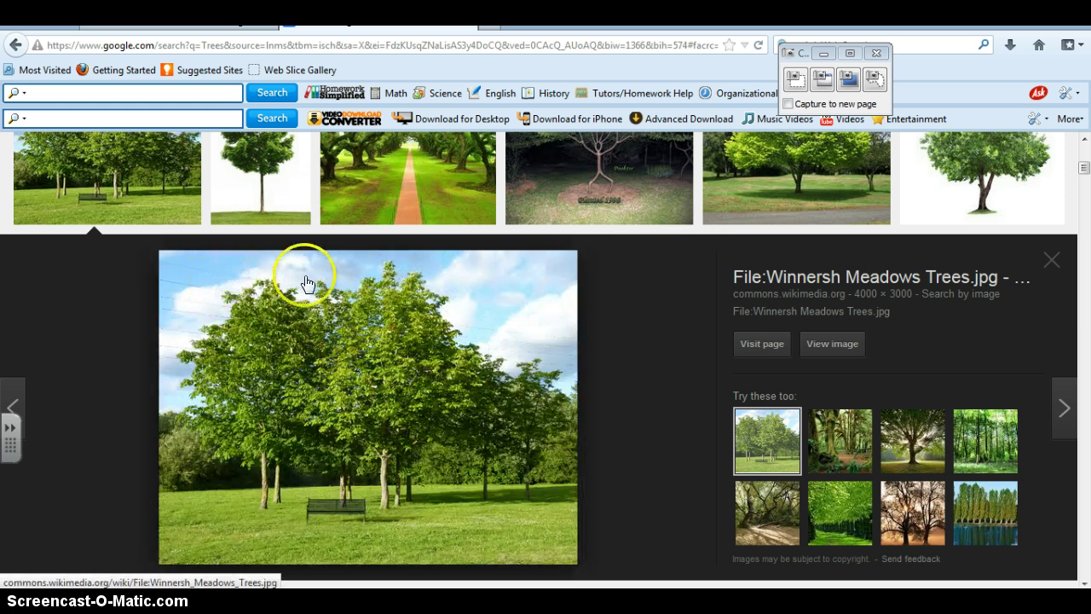
pyautogui.click(794, 83)
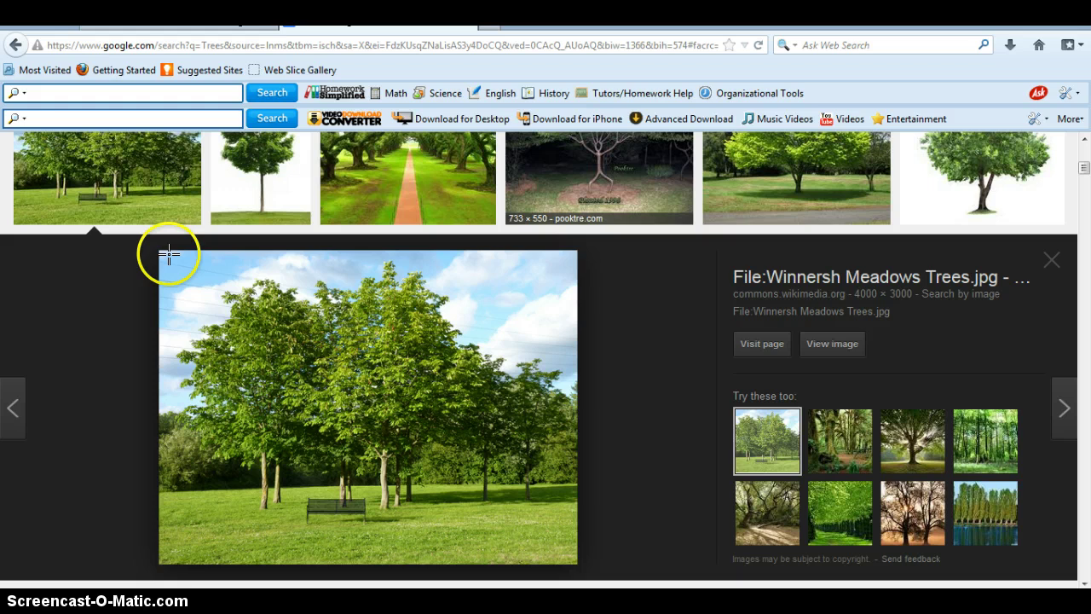
pyautogui.moveTo(169, 256); pyautogui.dragTo(570, 558)
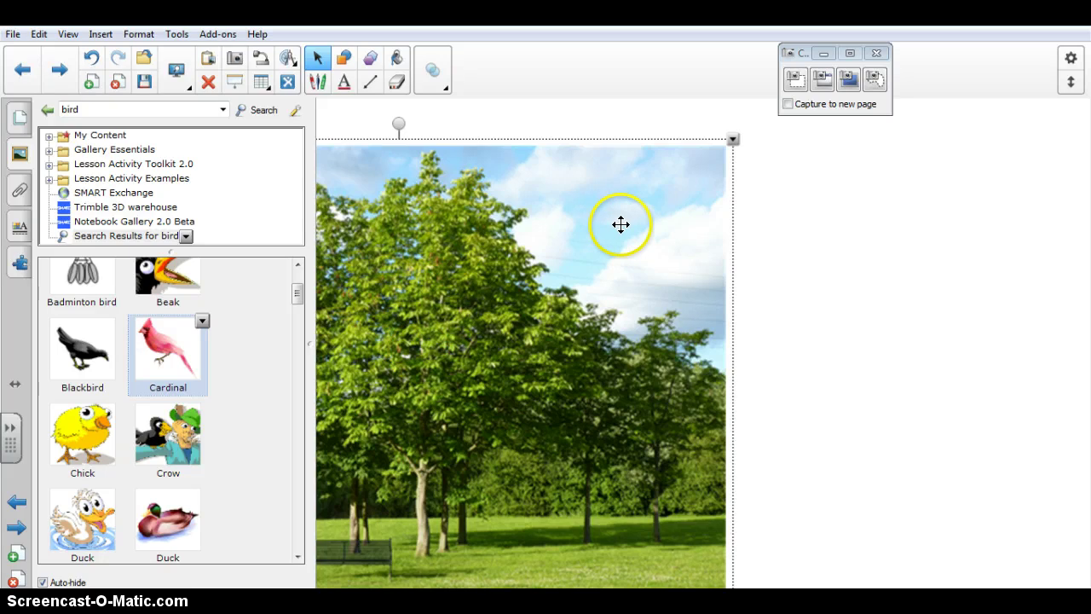
# Move the captured tree picture to the centre of the page, with its lower edge in view.
pyautogui.moveTo(497, 257); pyautogui.dragTo(631, 230)
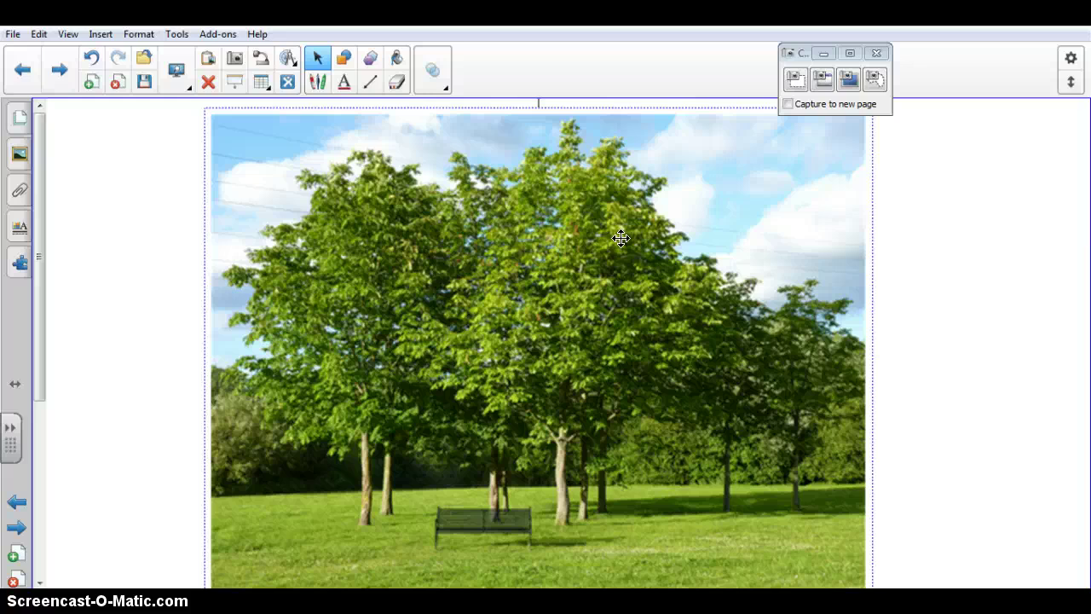
pyautogui.moveTo(620, 238); pyautogui.dragTo(530, 281)
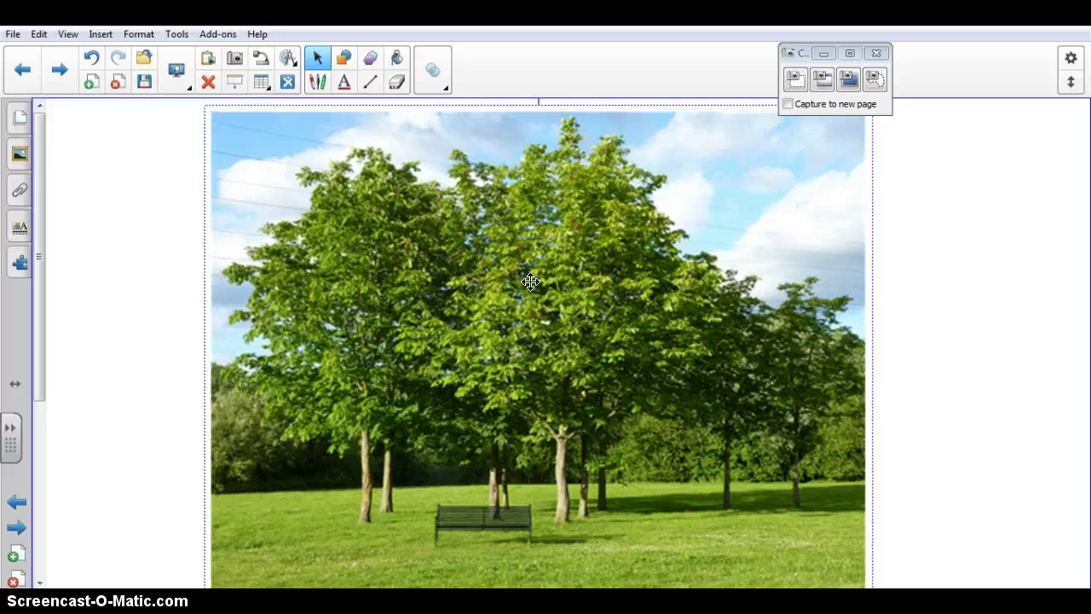
pyautogui.moveTo(530, 282); pyautogui.dragTo(519, 298)
pyautogui.moveTo(631, 432); pyautogui.dragTo(620, 373)
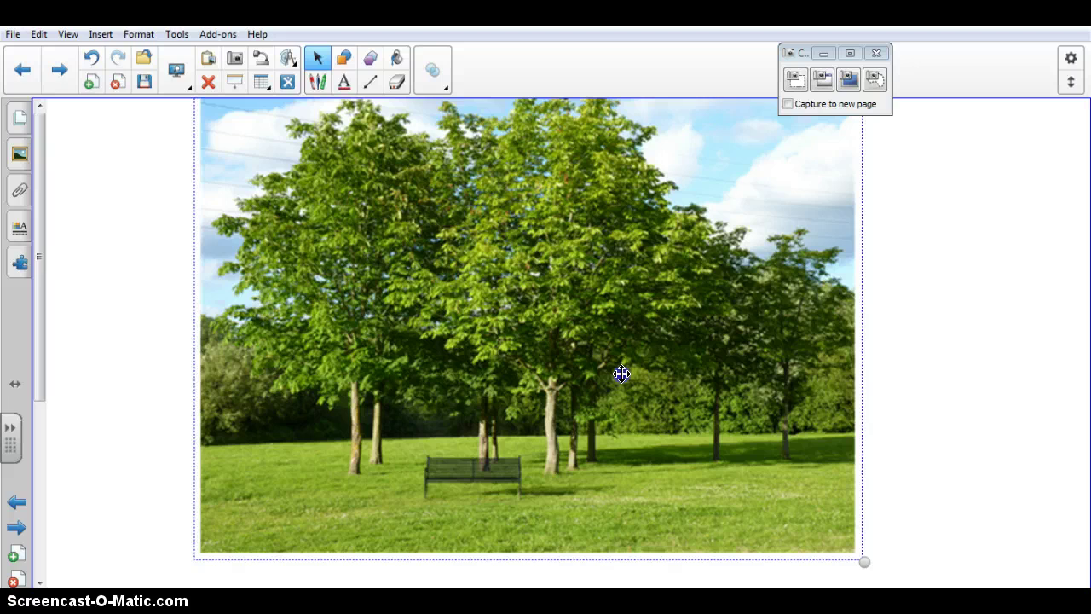
# Widen the tree picture and shift it toward the left side of the page.
pyautogui.click(724, 480)
pyautogui.moveTo(865, 561); pyautogui.dragTo(1042, 557)
pyautogui.moveTo(782, 453); pyautogui.dragTo(621, 451)
pyautogui.click(814, 463)
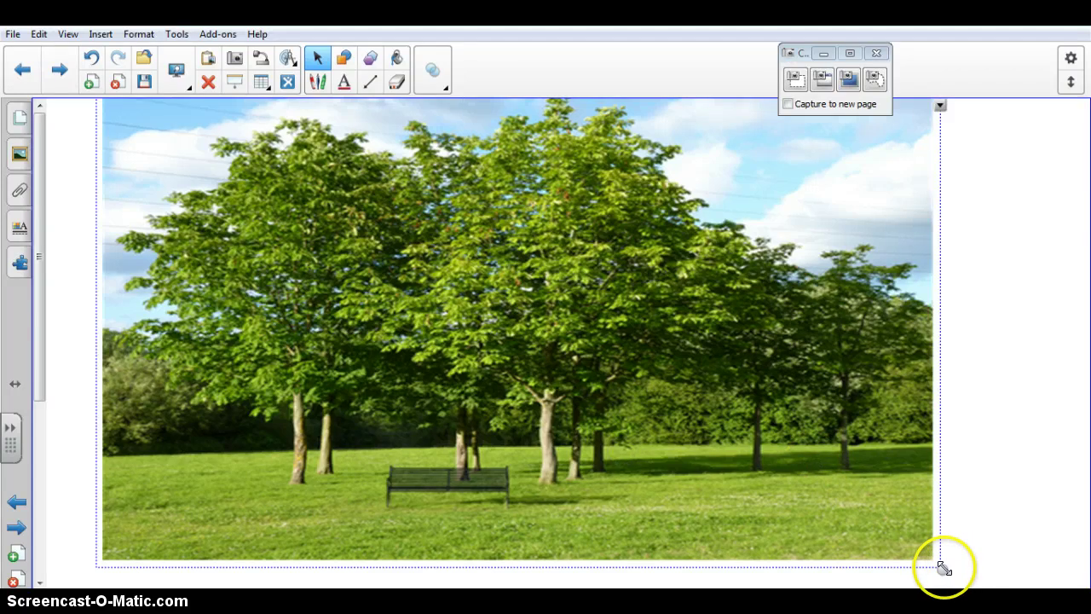
# Stretch the tree picture further until it spans nearly the full page width, and adjust its vertical position.
pyautogui.moveTo(944, 568); pyautogui.dragTo(984, 524)
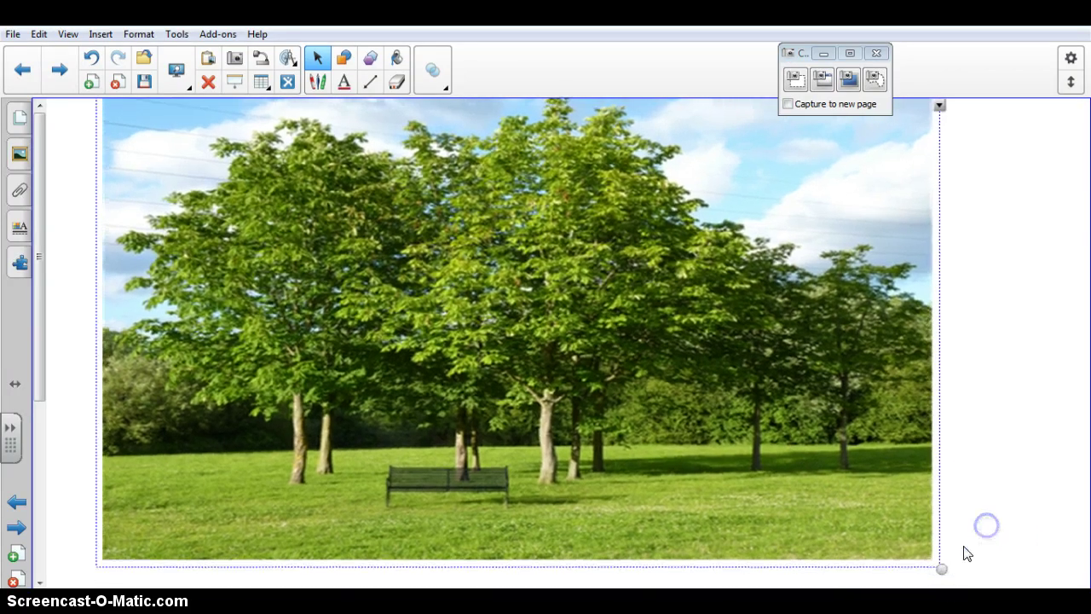
pyautogui.click(946, 475)
pyautogui.click(917, 474)
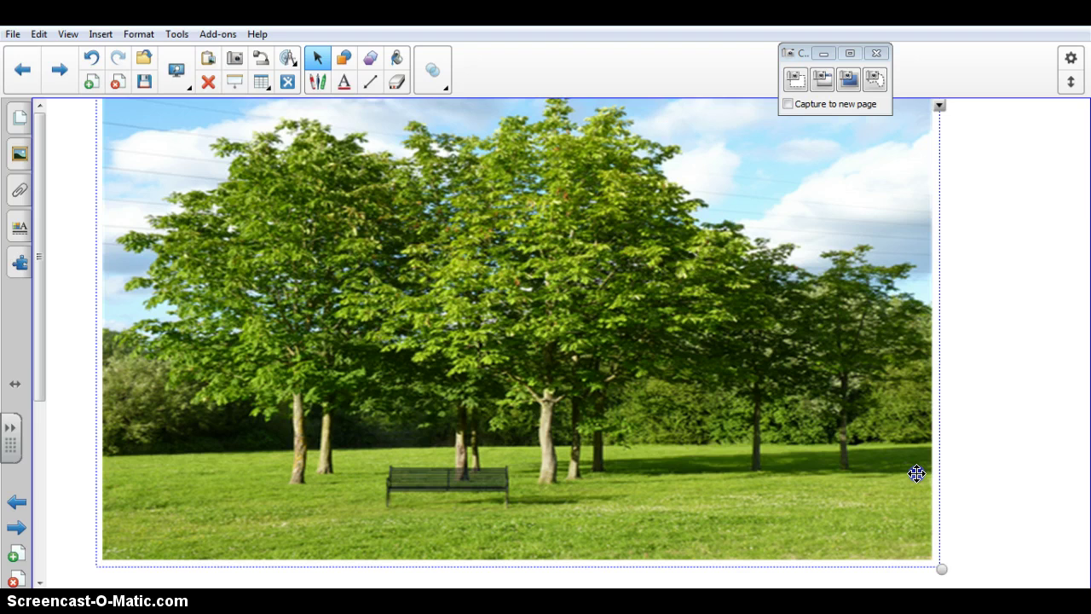
pyautogui.moveTo(942, 567); pyautogui.dragTo(1065, 538)
pyautogui.click(801, 480)
pyautogui.moveTo(758, 487)
pyautogui.mouseDown()
pyautogui.moveTo(768, 492)
pyautogui.moveTo(757, 507)
pyautogui.mouseUp()
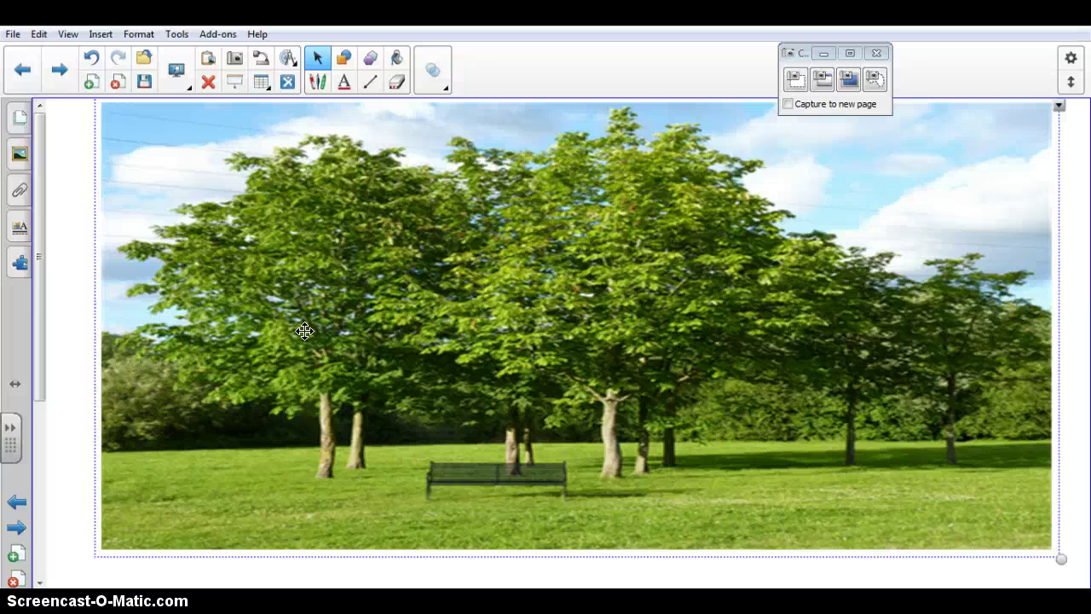
pyautogui.click(244, 299)
# Create a new folder named Birds under My Content in the Gallery.
pyautogui.click(20, 153)
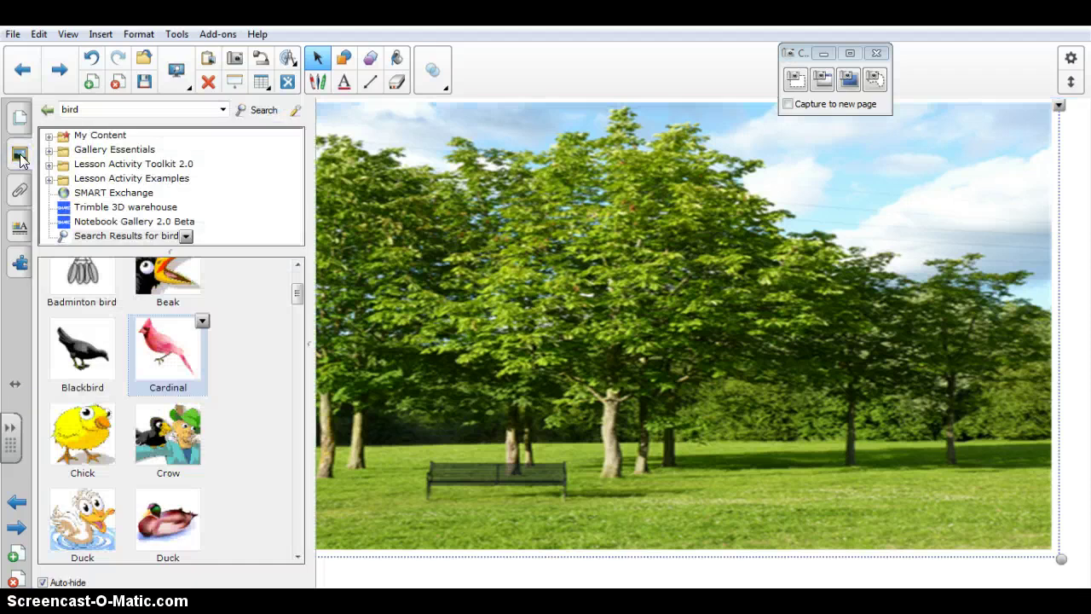
pyautogui.click(78, 140)
pyautogui.click(58, 139)
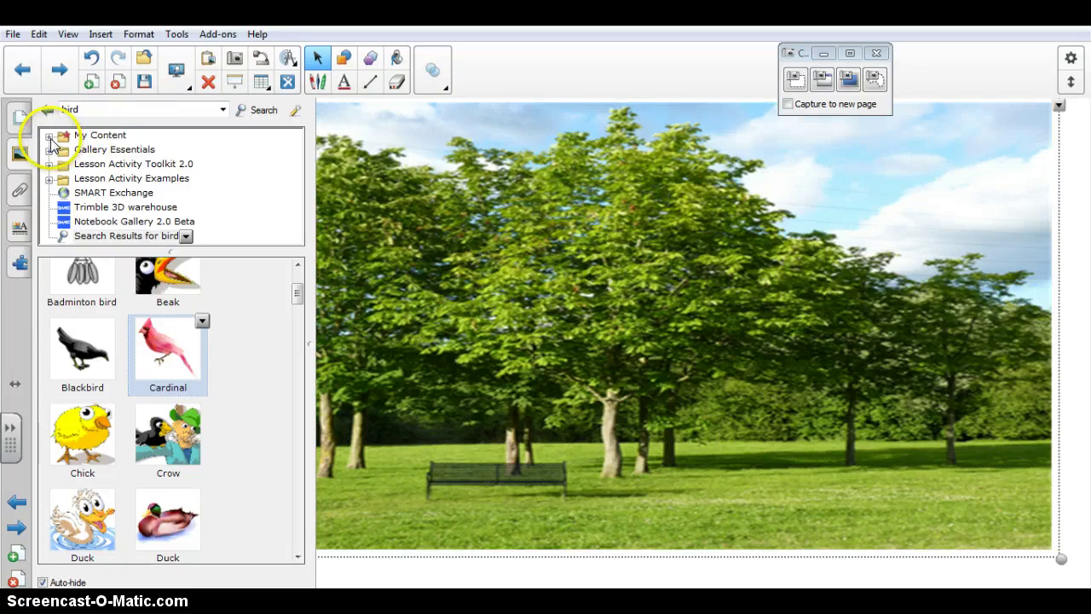
pyautogui.click(80, 141)
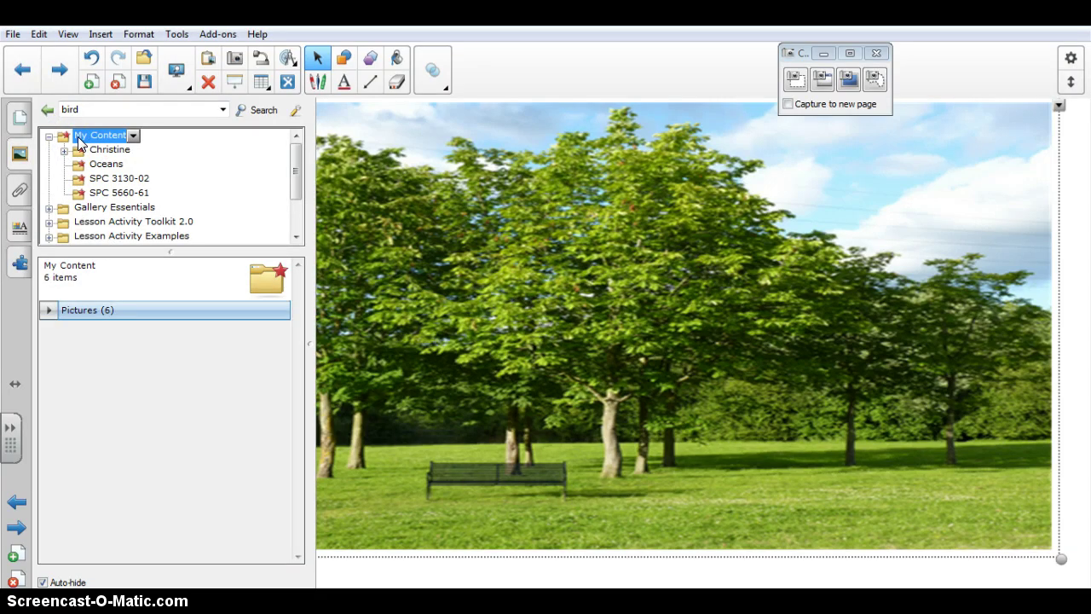
pyautogui.click(134, 138)
pyautogui.click(134, 138)
pyautogui.click(159, 150)
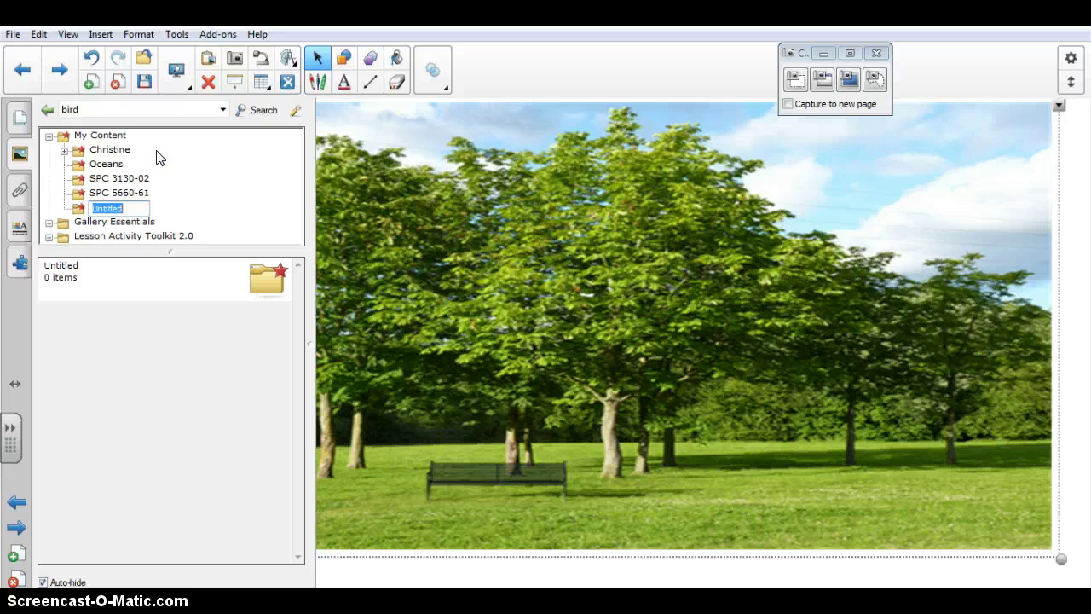
pyautogui.write('Birds')
pyautogui.click(111, 220)
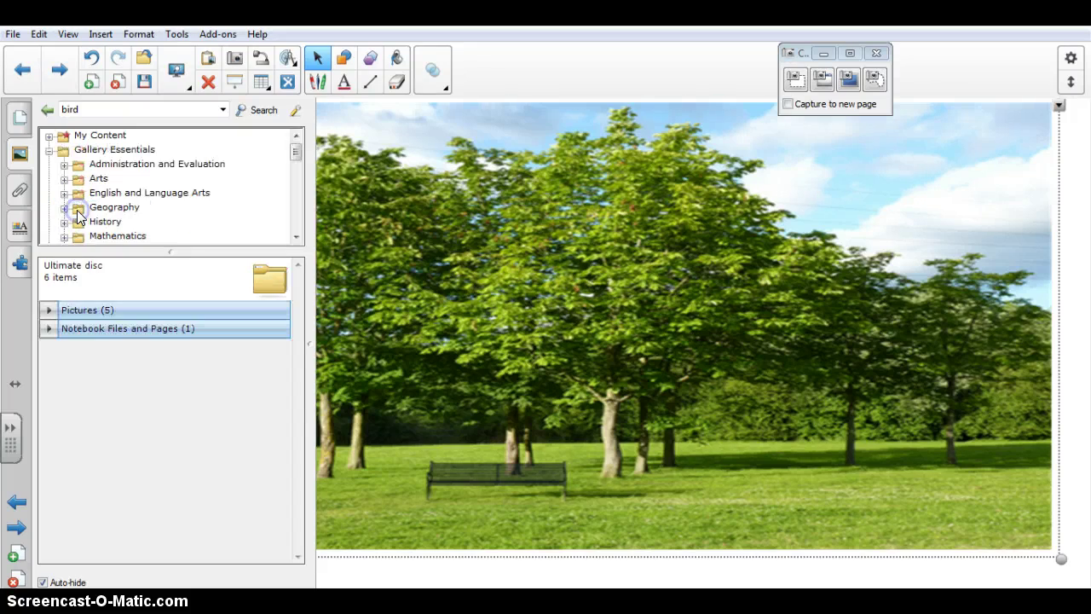
# Turn off Auto-hide for the Gallery and add the tree picture to the Birds folder under My Content.
pyautogui.click(78, 135)
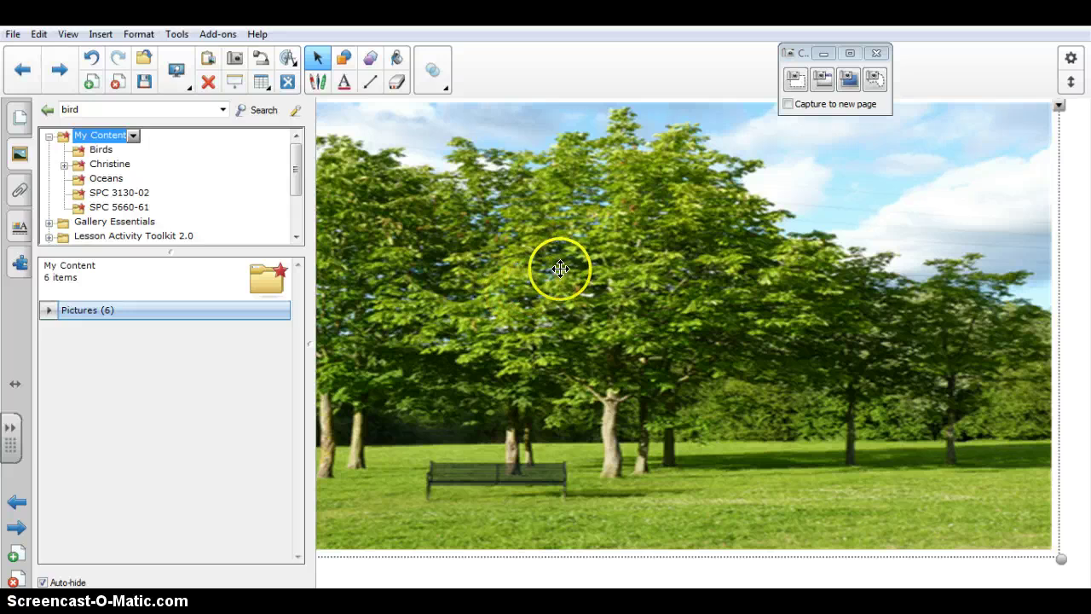
pyautogui.click(561, 269)
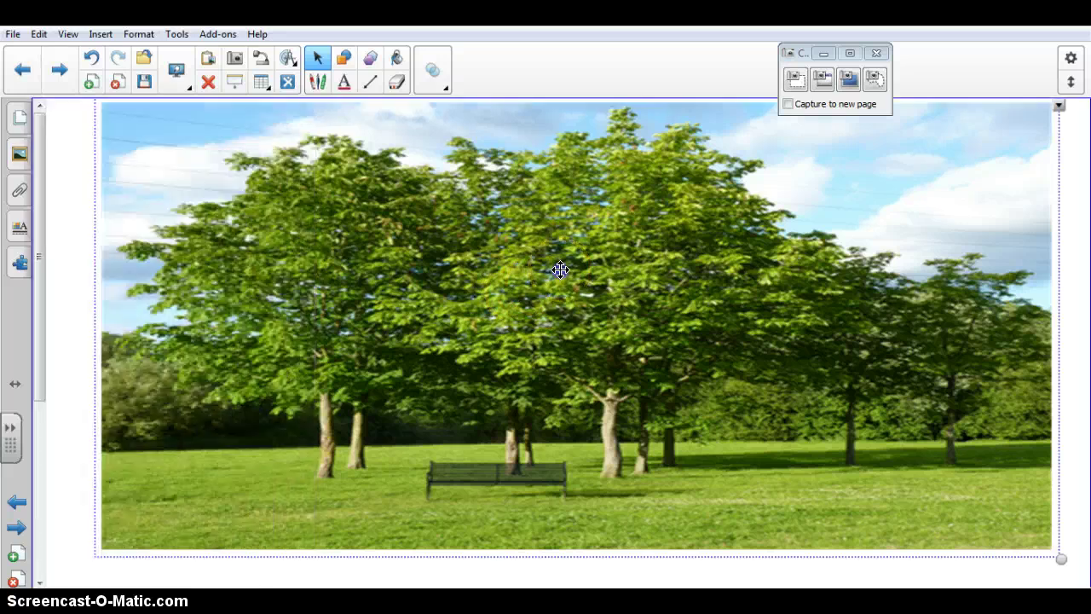
pyautogui.click(20, 225)
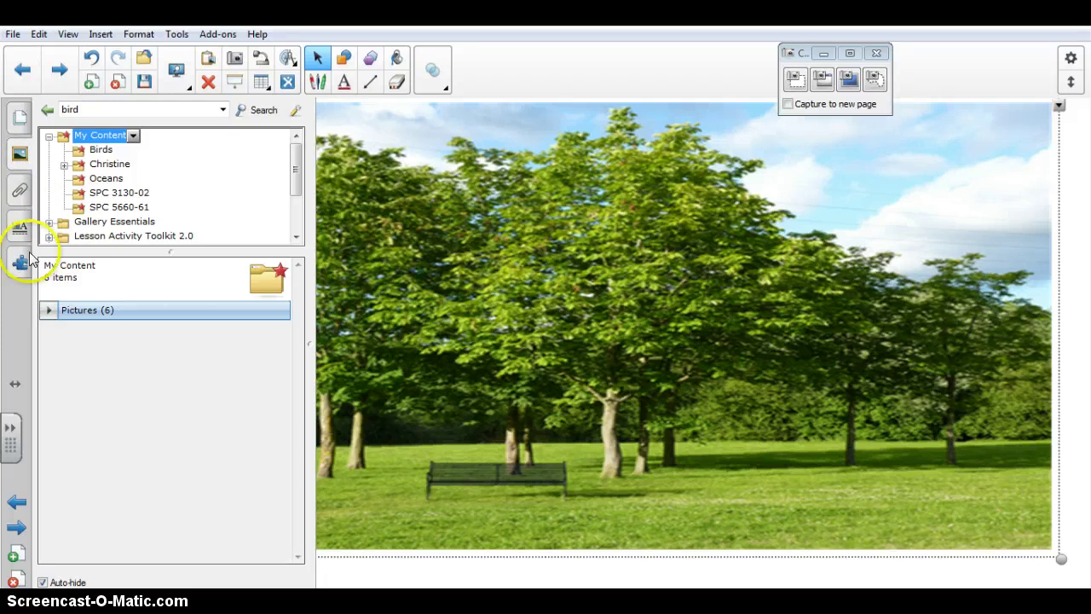
pyautogui.click(42, 582)
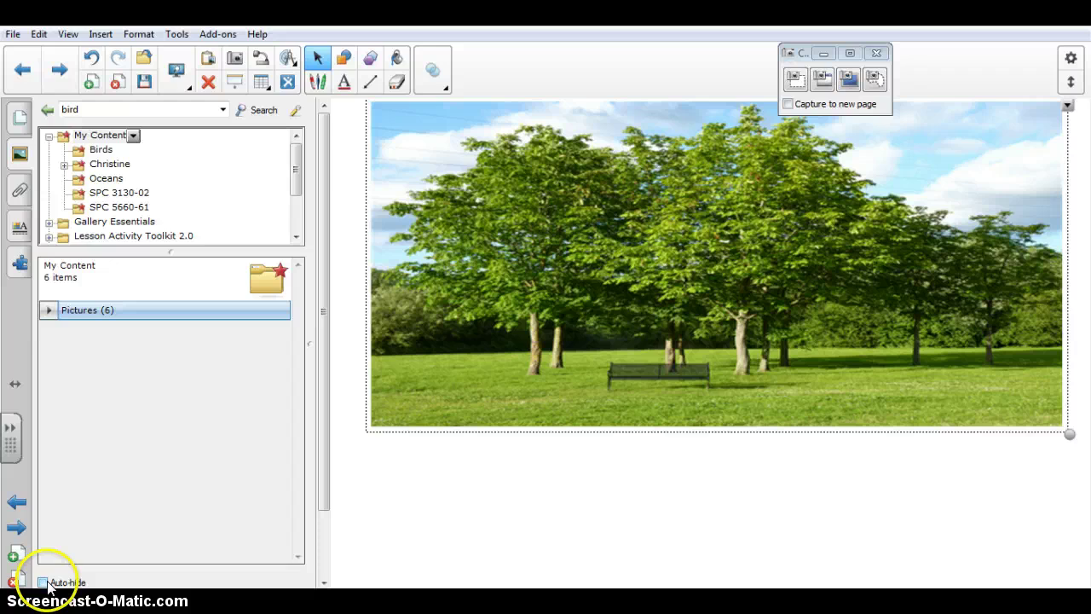
pyautogui.moveTo(583, 266); pyautogui.dragTo(110, 153)
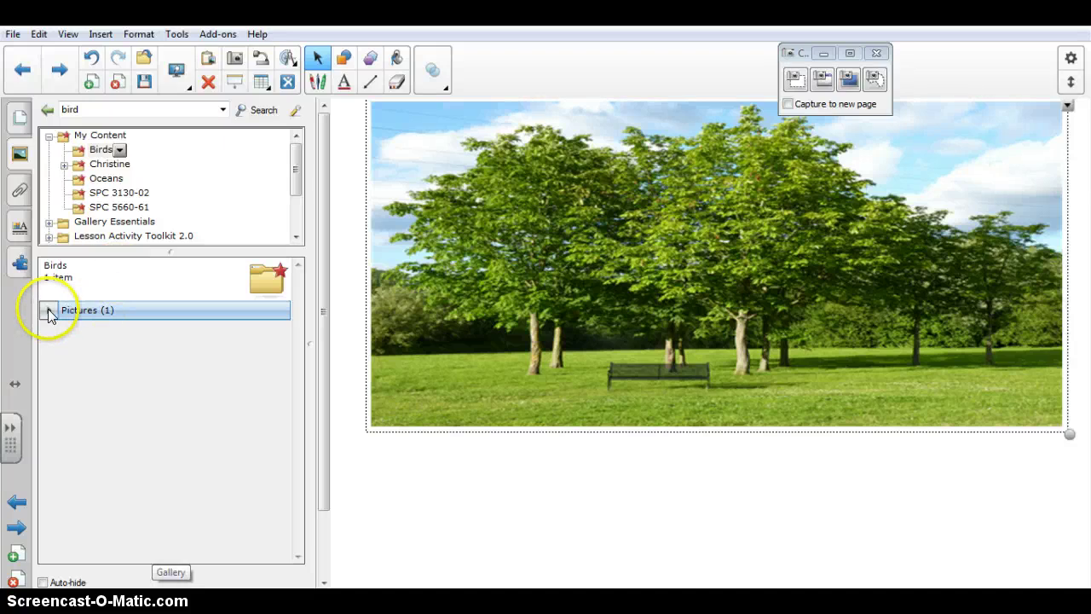
# Show the pictures in the Birds folder and enlarge the tree picture on the page until it fills the whole visible page.
pyautogui.click(48, 310)
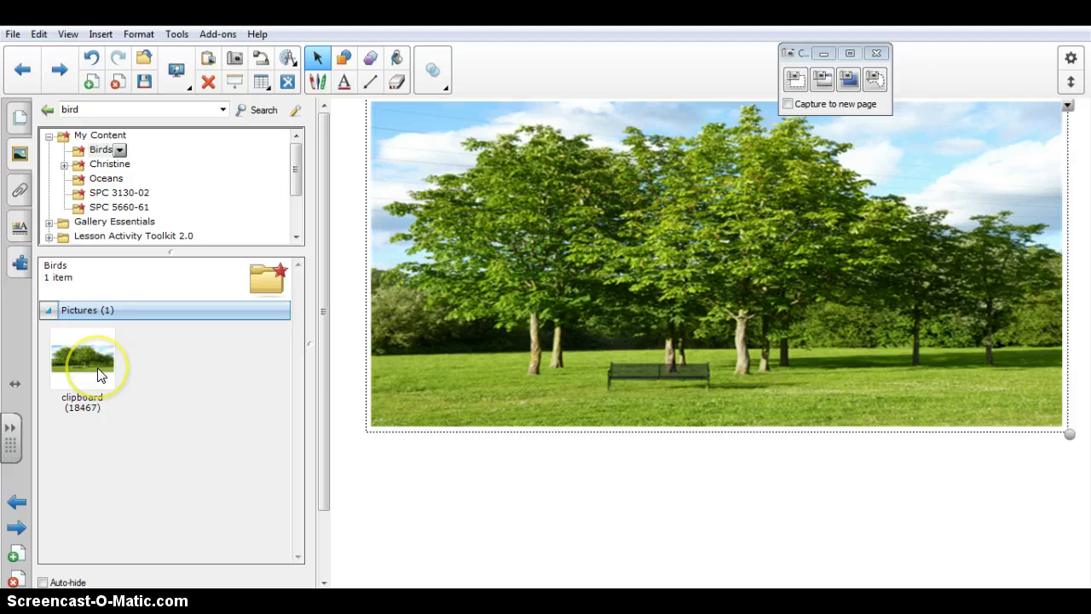
pyautogui.moveTo(98, 375); pyautogui.dragTo(477, 354)
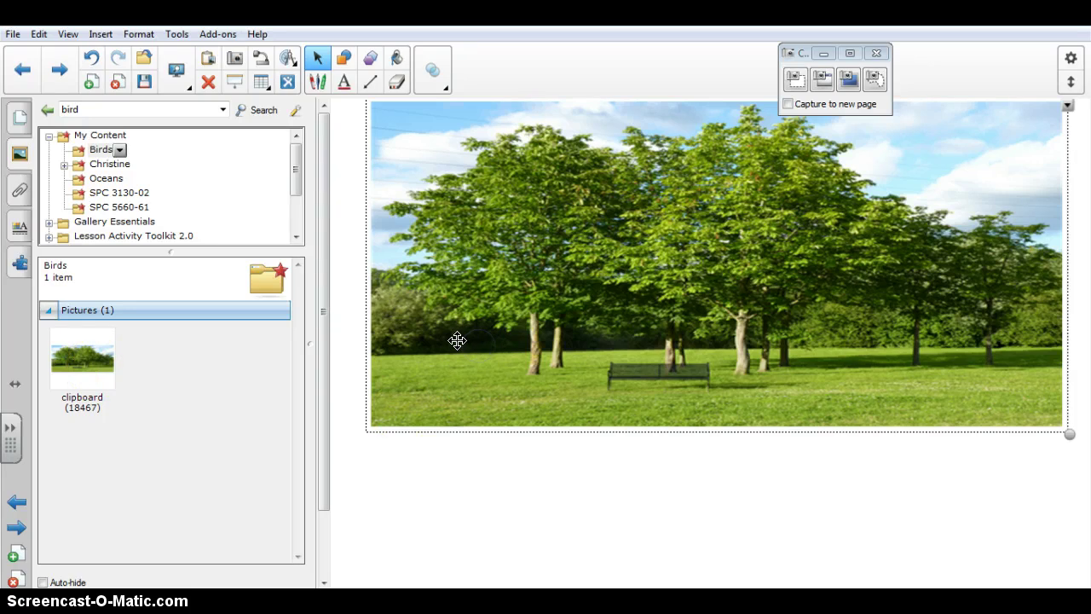
pyautogui.moveTo(1057, 444)
pyautogui.mouseDown()
pyautogui.moveTo(1033, 434)
pyautogui.moveTo(1055, 445)
pyautogui.mouseUp()
pyautogui.moveTo(1028, 499); pyautogui.dragTo(1083, 585)
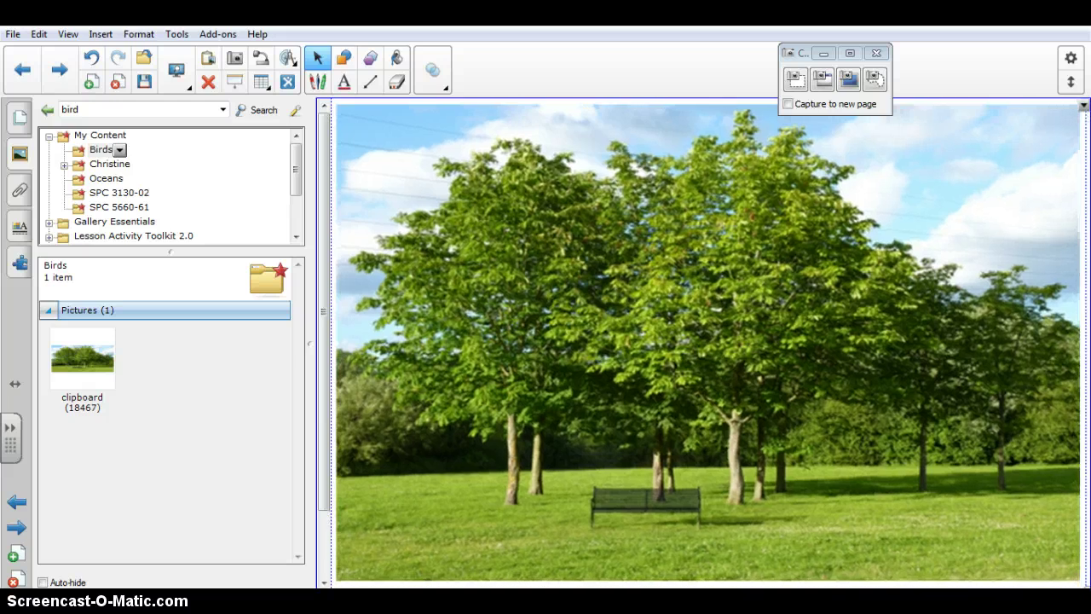
# Move the floating capture toolbar clear of the picture and lock the tree picture in place.
pyautogui.moveTo(802, 57); pyautogui.dragTo(792, 36)
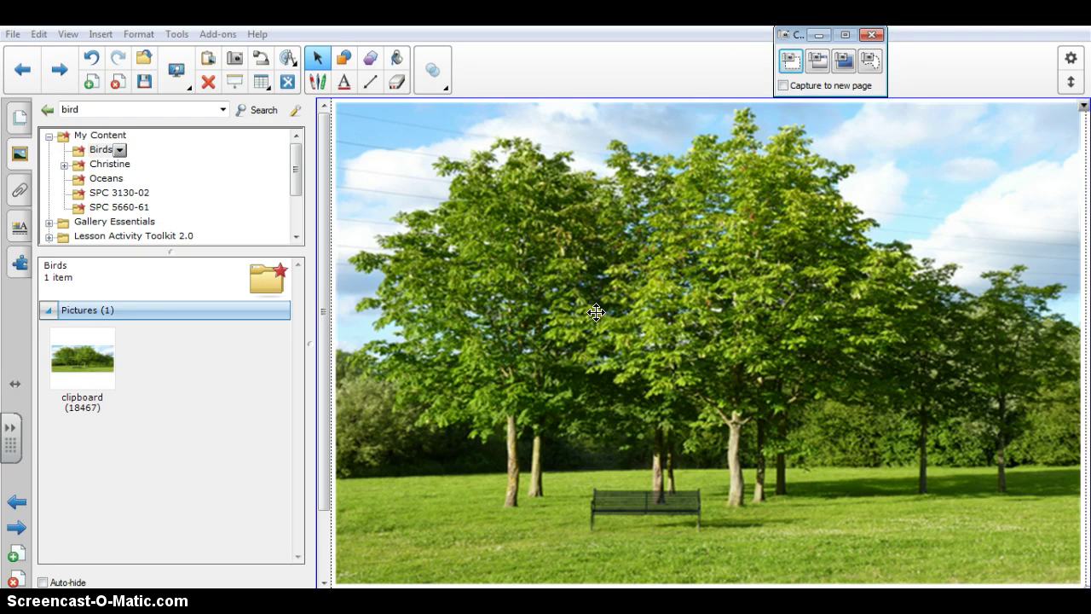
pyautogui.click(1006, 290)
pyautogui.click(1084, 106)
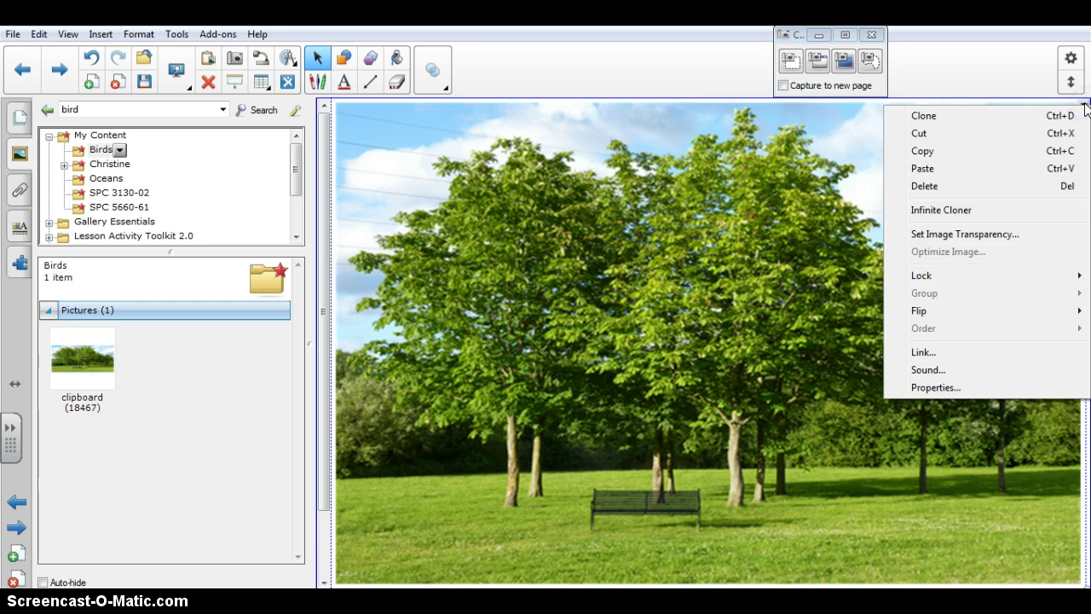
pyautogui.moveTo(1061, 277)
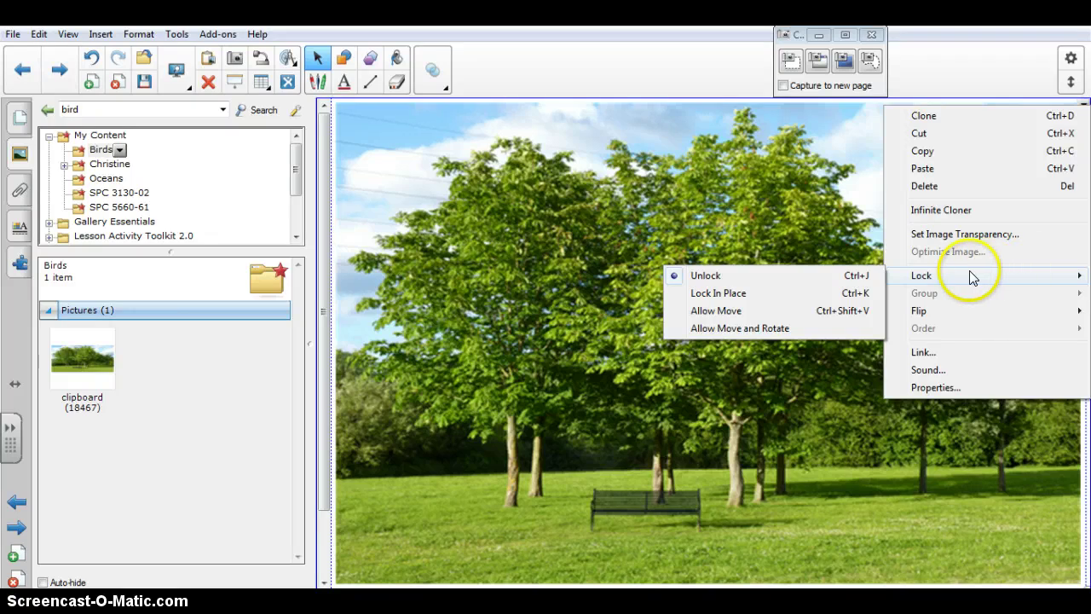
pyautogui.click(781, 297)
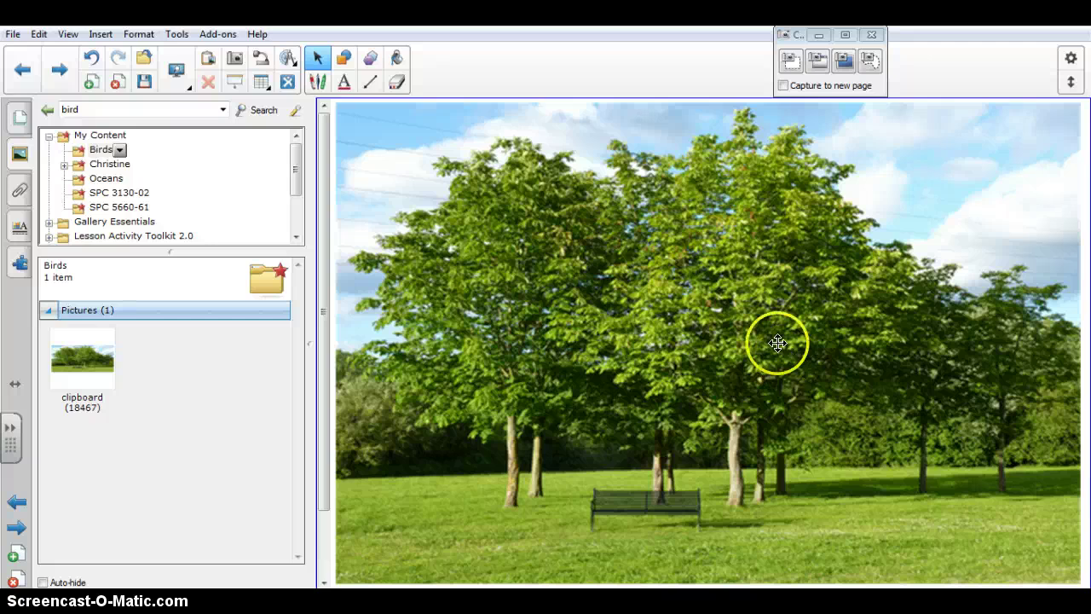
pyautogui.click(54, 310)
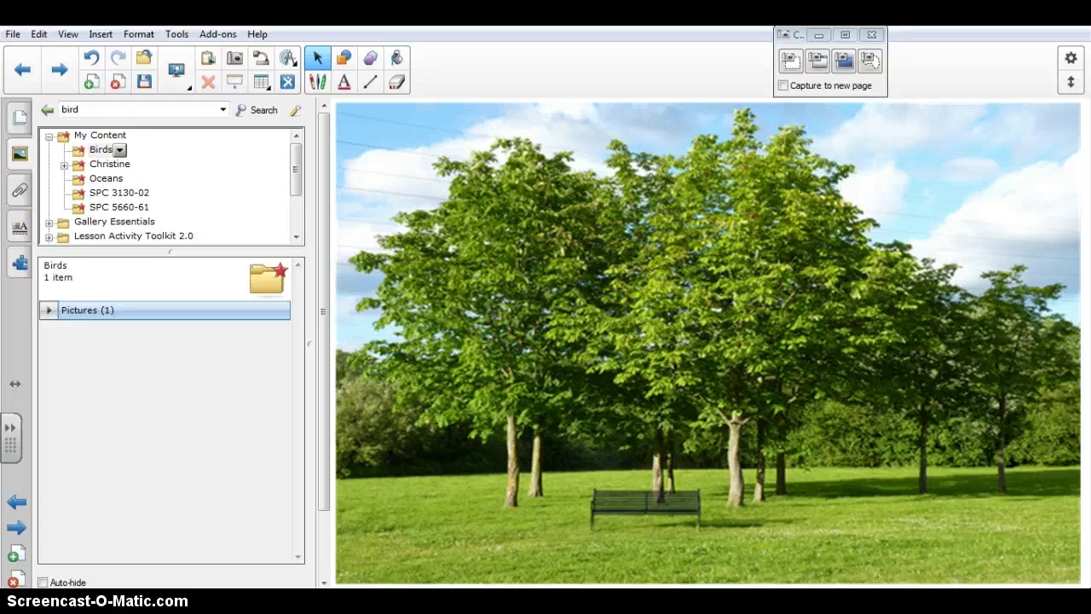
# Switch to the web browser and search Google Images for robin in place of Trees.
pyautogui.hotkey('alt', 'Tab')
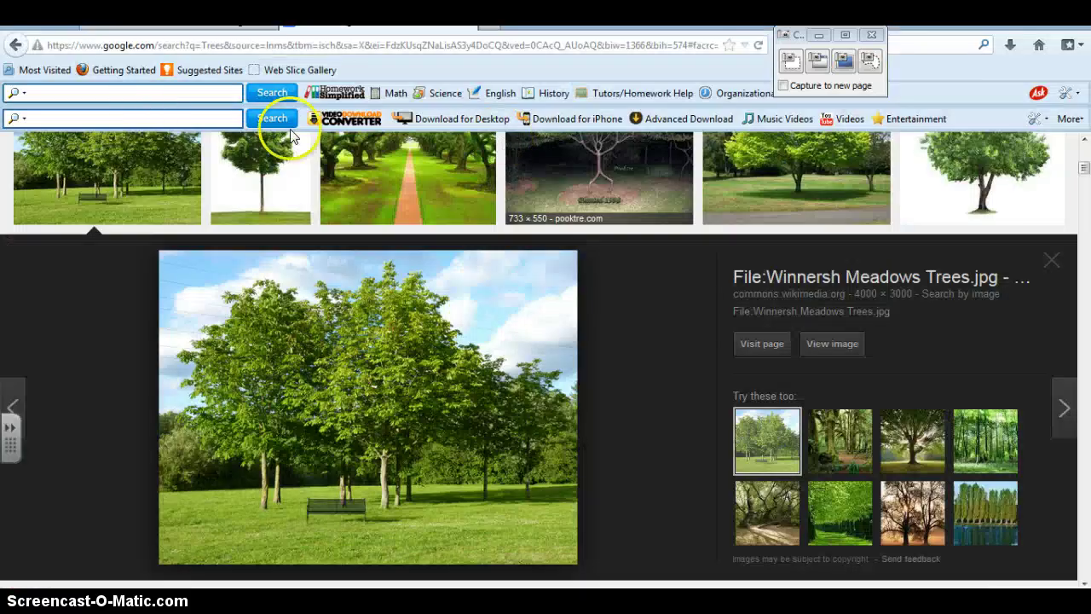
pyautogui.click(15, 47)
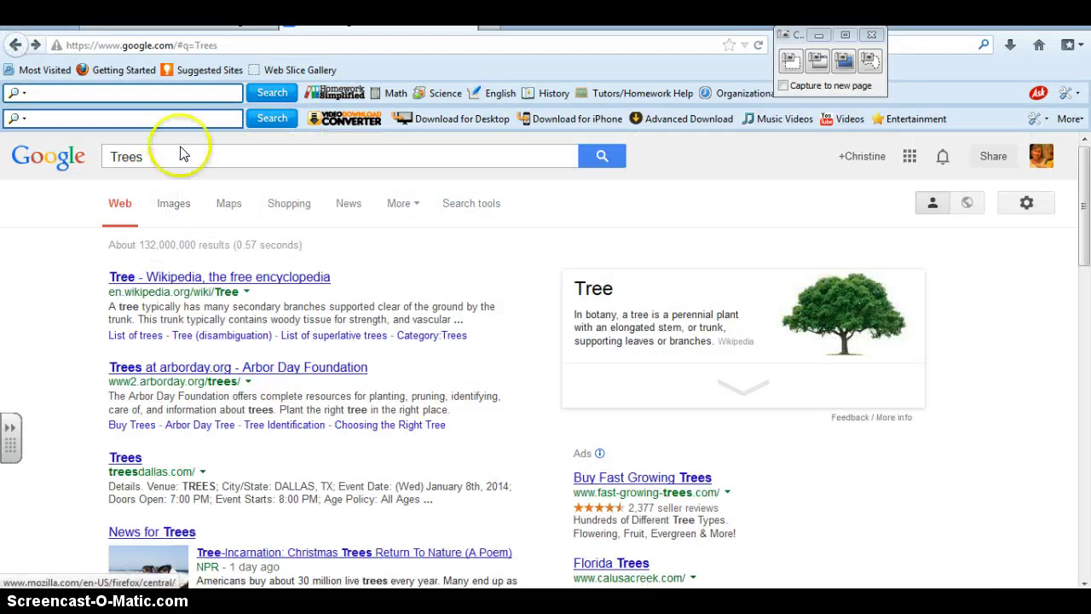
pyautogui.moveTo(162, 157); pyautogui.dragTo(89, 154)
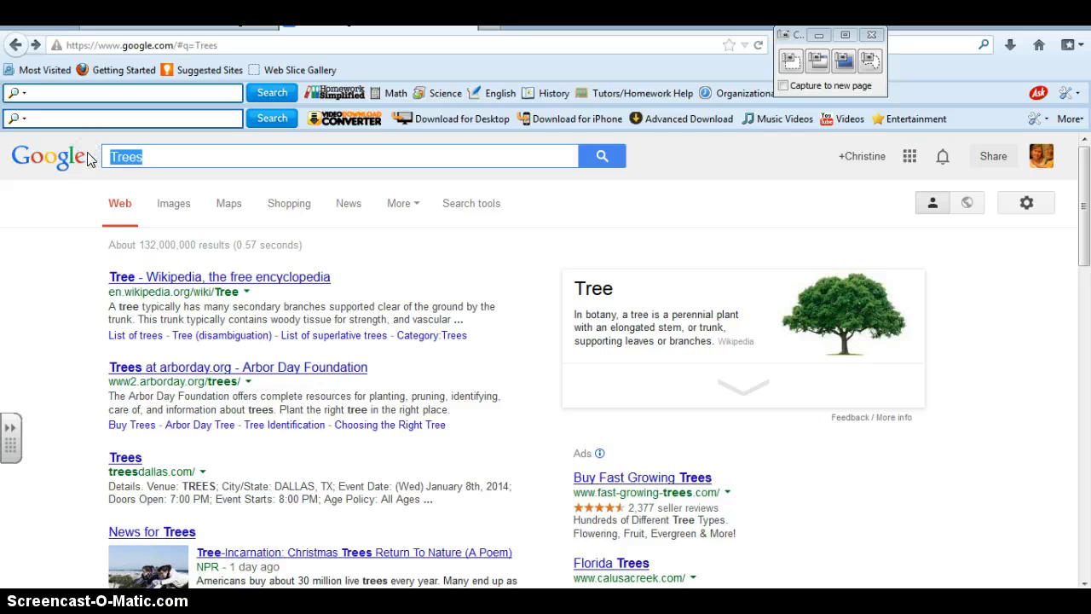
pyautogui.write('robin')
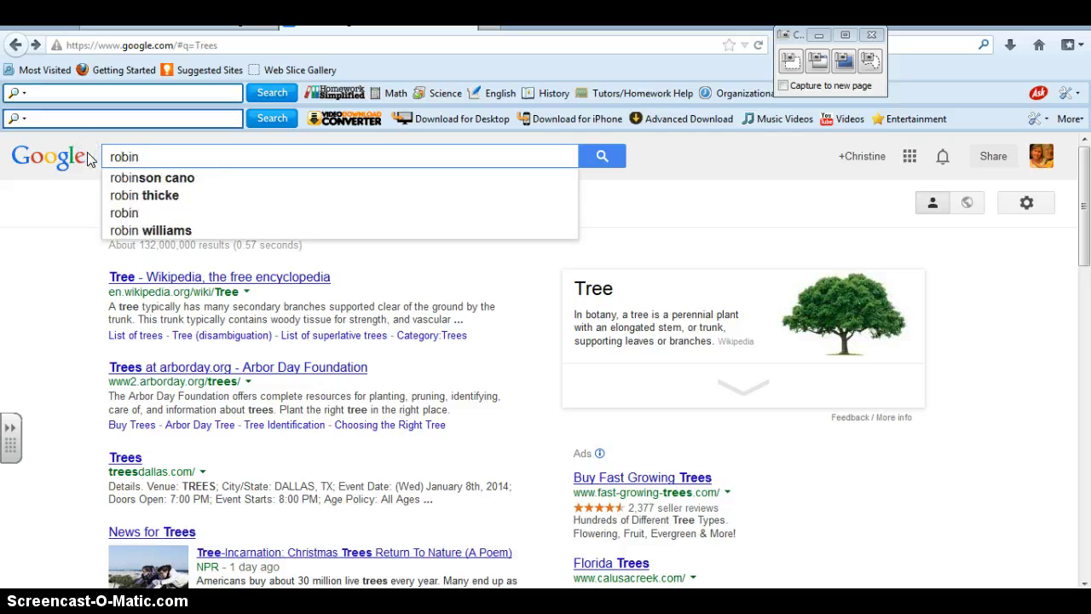
pyautogui.press('Return')
pyautogui.click(179, 213)
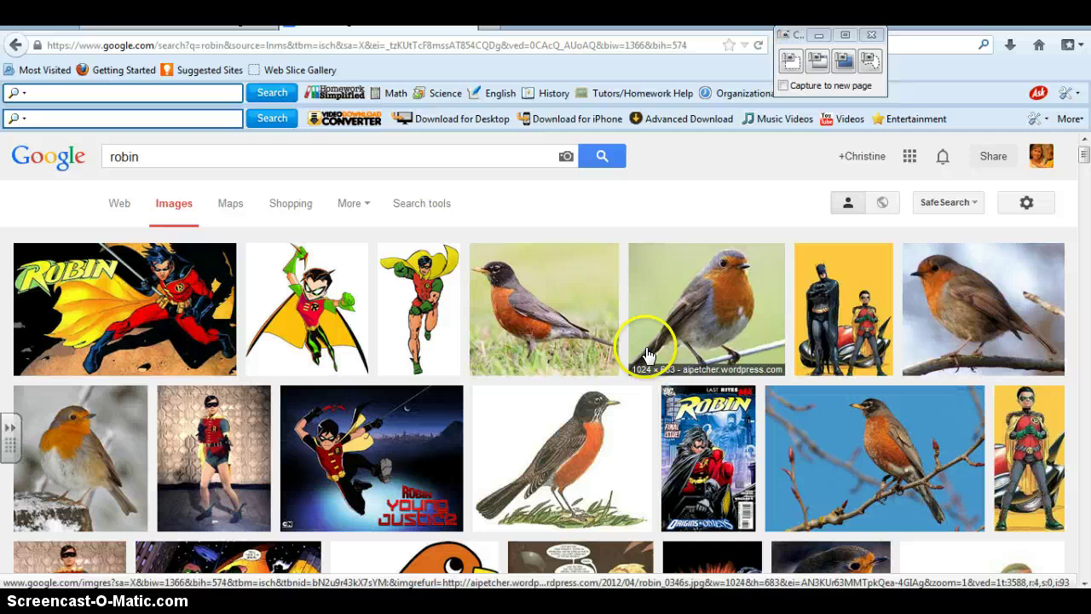
# Open the enlarged preview of the American Robin photo showing the bird standing in grass.
pyautogui.click(530, 321)
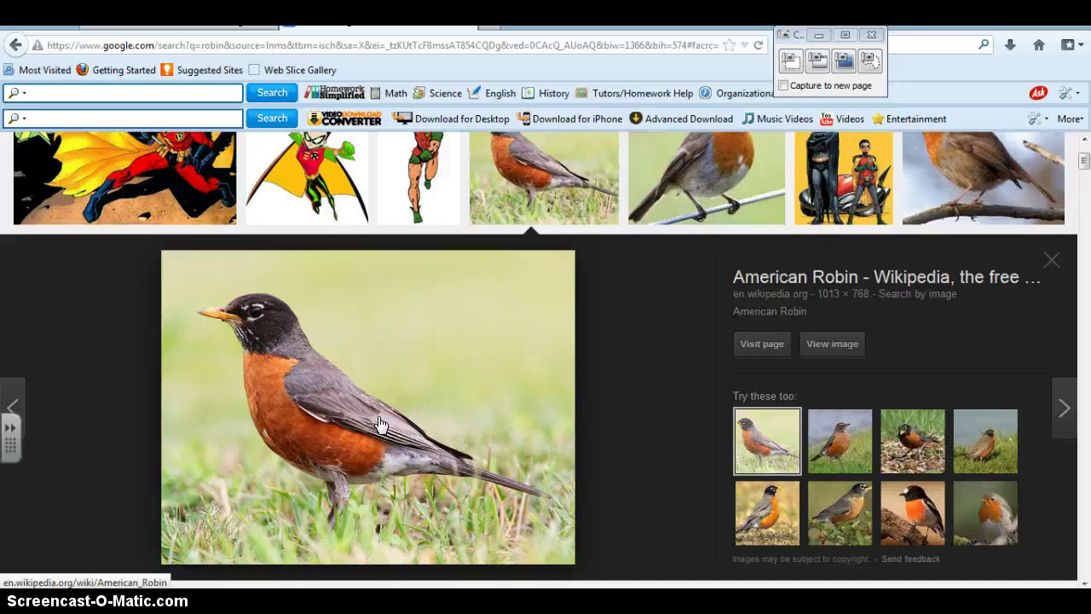
pyautogui.click(409, 512)
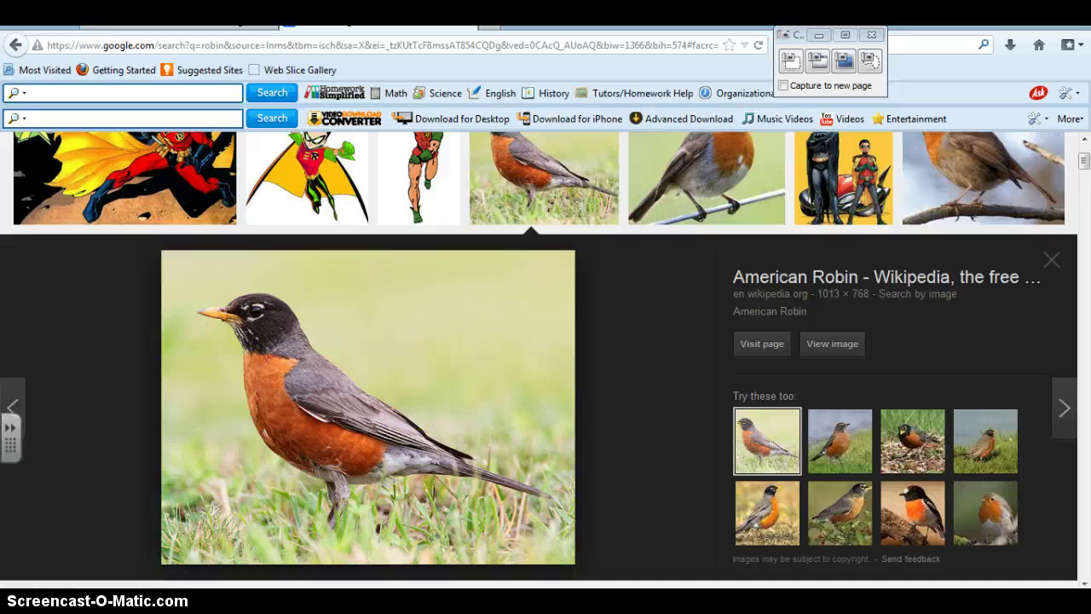
pyautogui.click(294, 444)
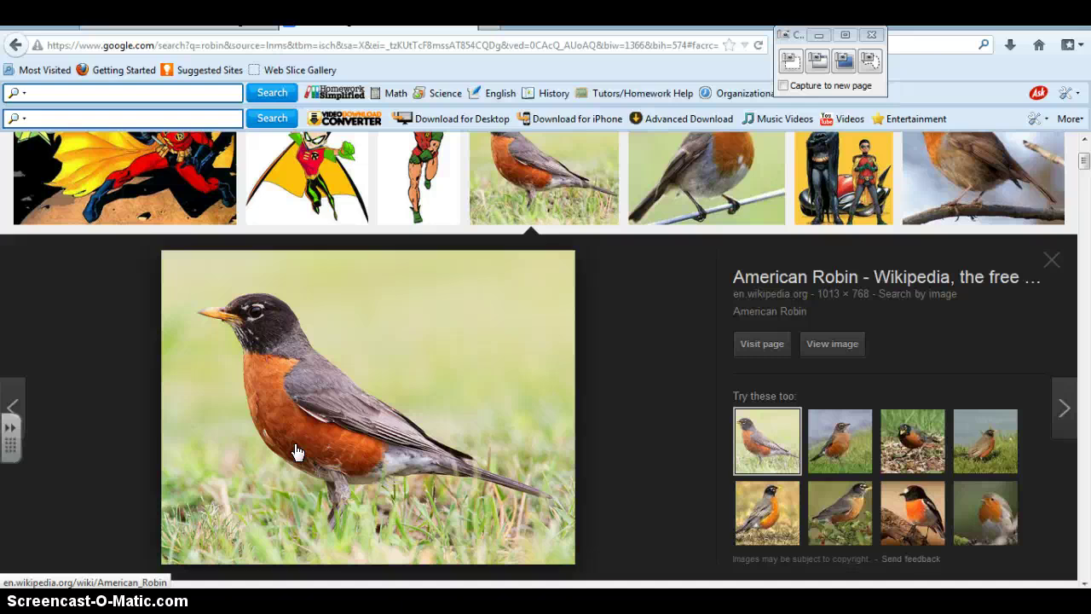
pyautogui.click(309, 392)
pyautogui.click(271, 318)
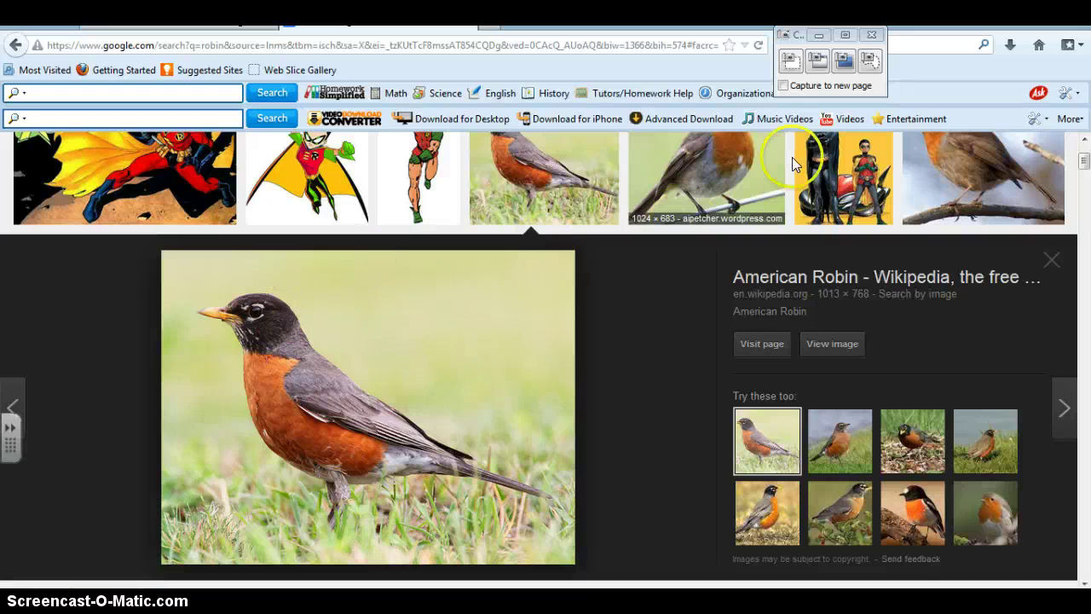
# Make a freehand screen capture of the robin by tracing its outline from the beak around the body and back.
pyautogui.click(871, 68)
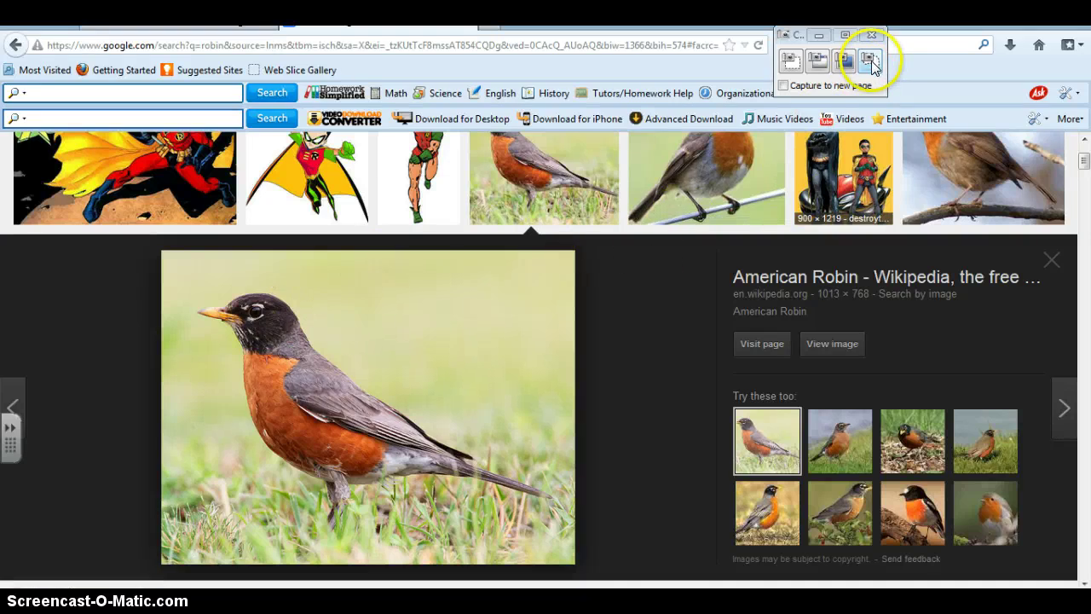
pyautogui.click(864, 68)
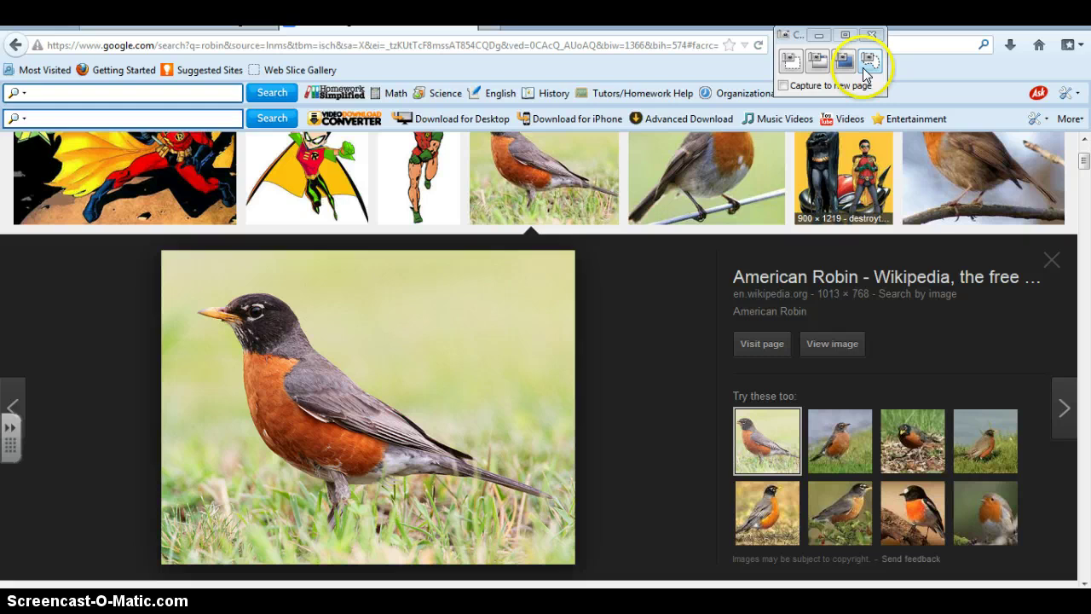
pyautogui.click(869, 58)
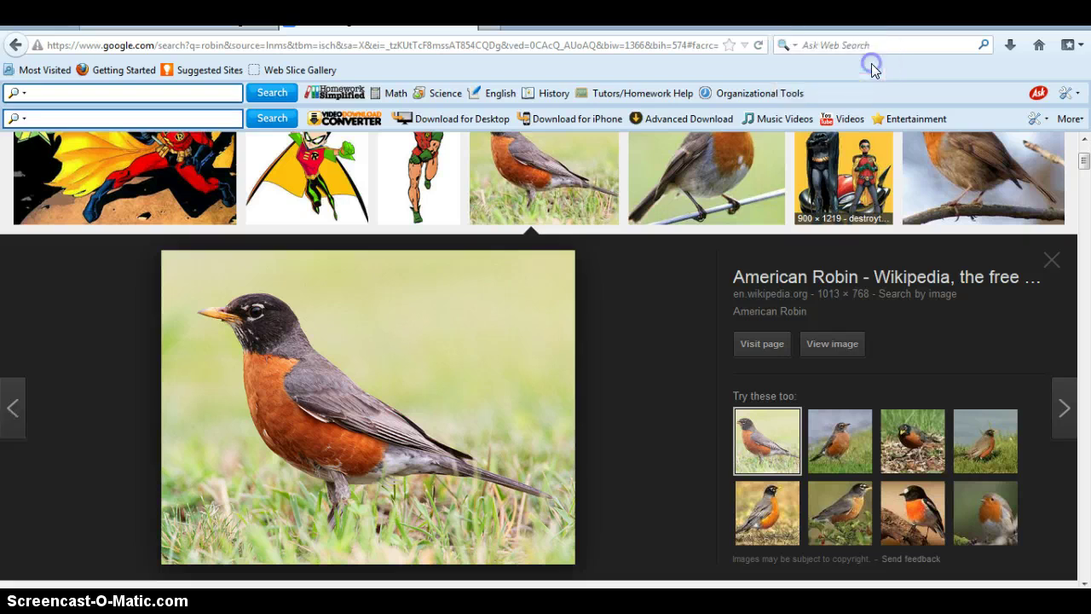
pyautogui.click(202, 307)
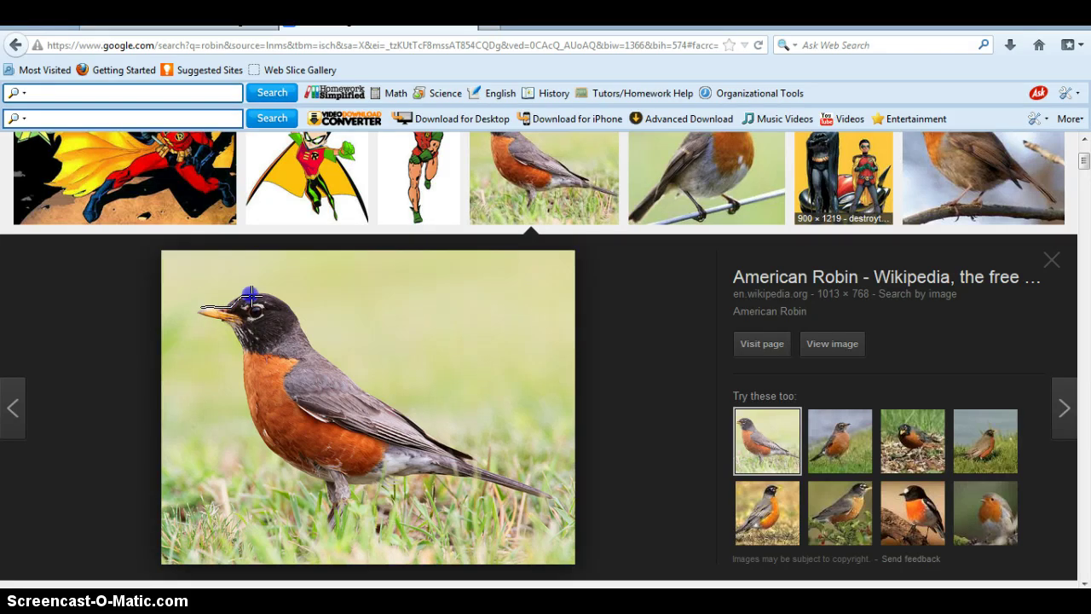
pyautogui.moveTo(289, 313)
pyautogui.mouseDown()
pyautogui.moveTo(347, 382)
pyautogui.moveTo(529, 481)
pyautogui.moveTo(413, 470)
pyautogui.moveTo(348, 480)
pyautogui.moveTo(334, 534)
pyautogui.moveTo(335, 484)
pyautogui.moveTo(286, 456)
pyautogui.moveTo(254, 399)
pyautogui.moveTo(245, 341)
pyautogui.mouseUp()
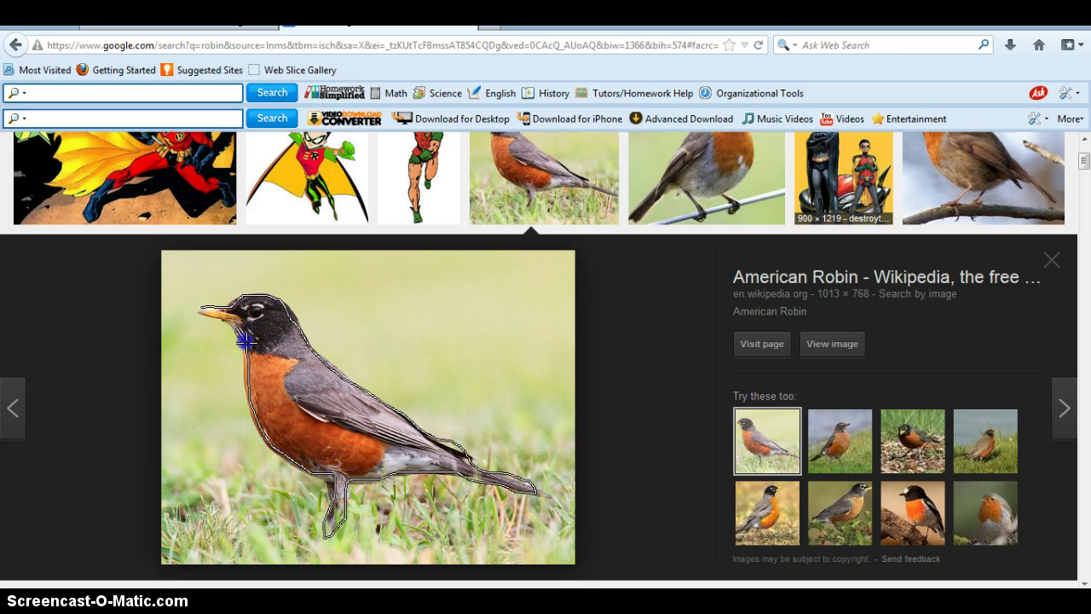
pyautogui.click(200, 308)
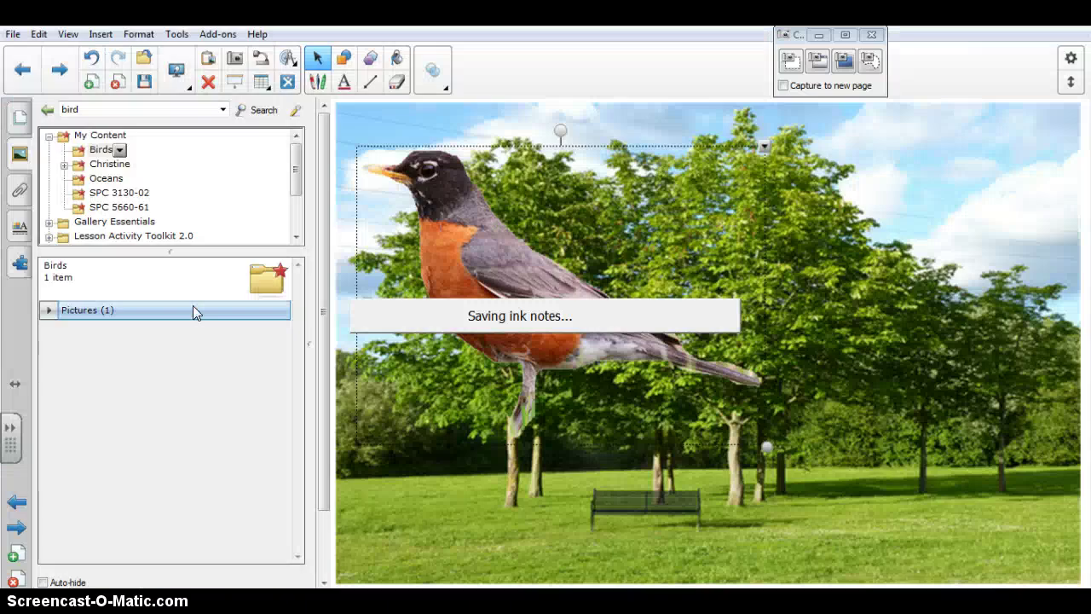
# Add the captured robin to the Birds folder under My Content and show the folder's pictures.
pyautogui.click(320, 378)
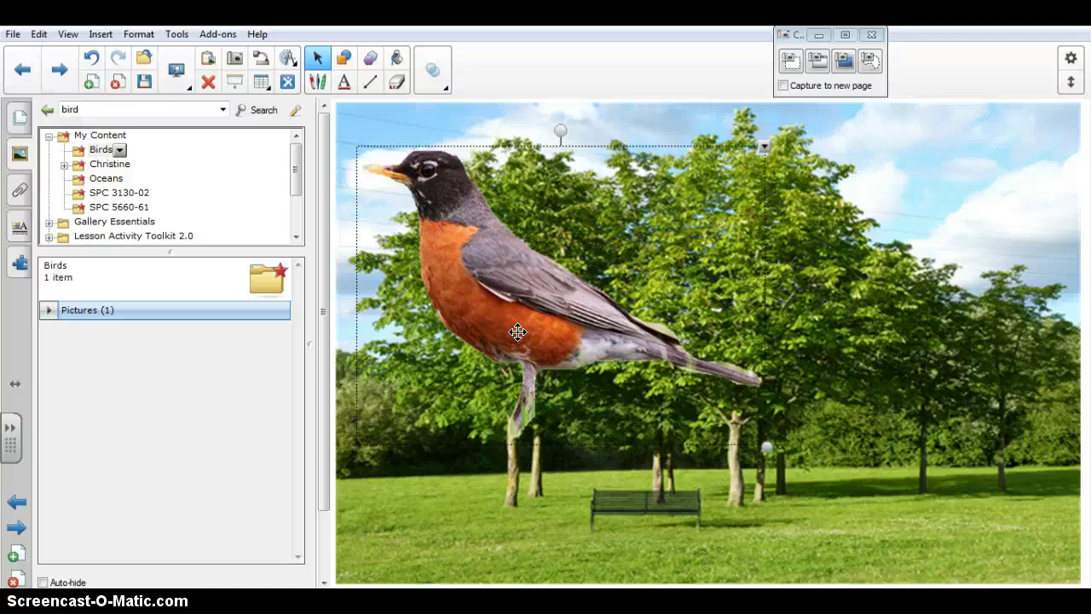
pyautogui.click(504, 288)
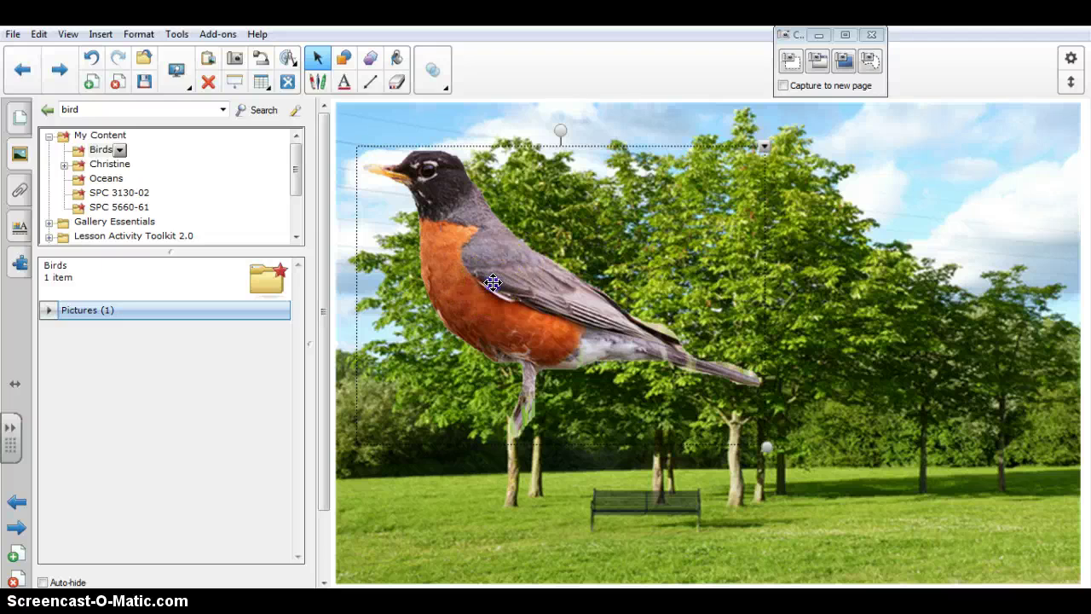
pyautogui.moveTo(485, 288); pyautogui.dragTo(93, 155)
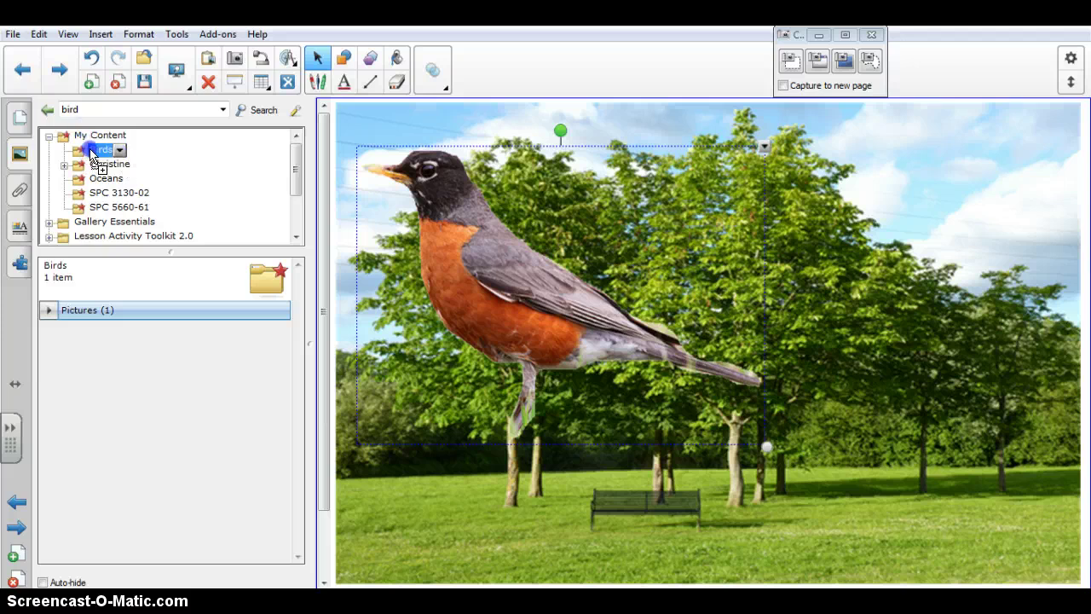
pyautogui.moveTo(92, 156); pyautogui.dragTo(93, 153)
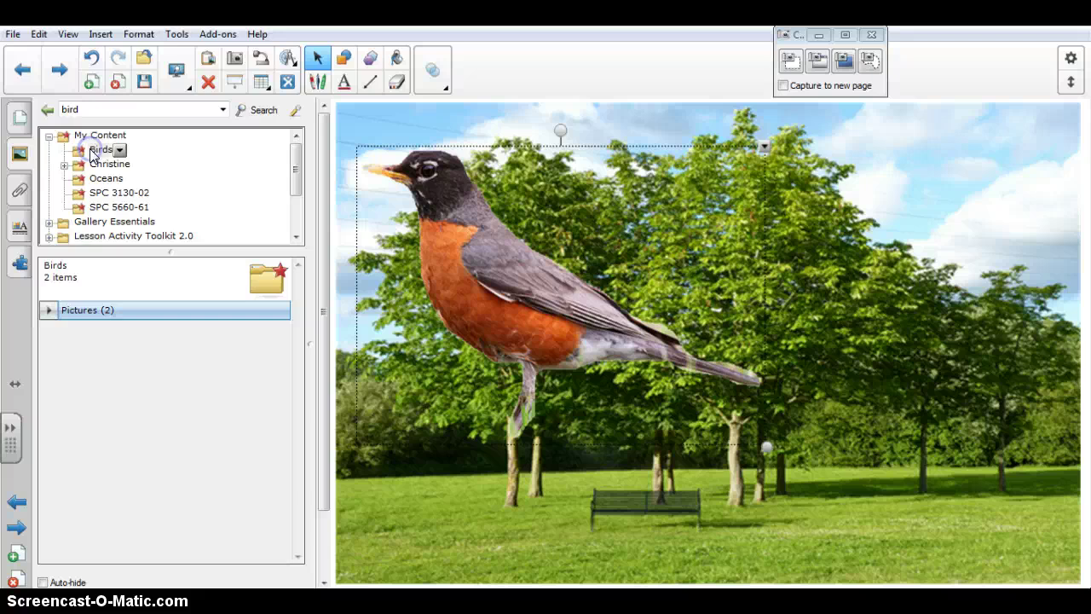
pyautogui.click(47, 310)
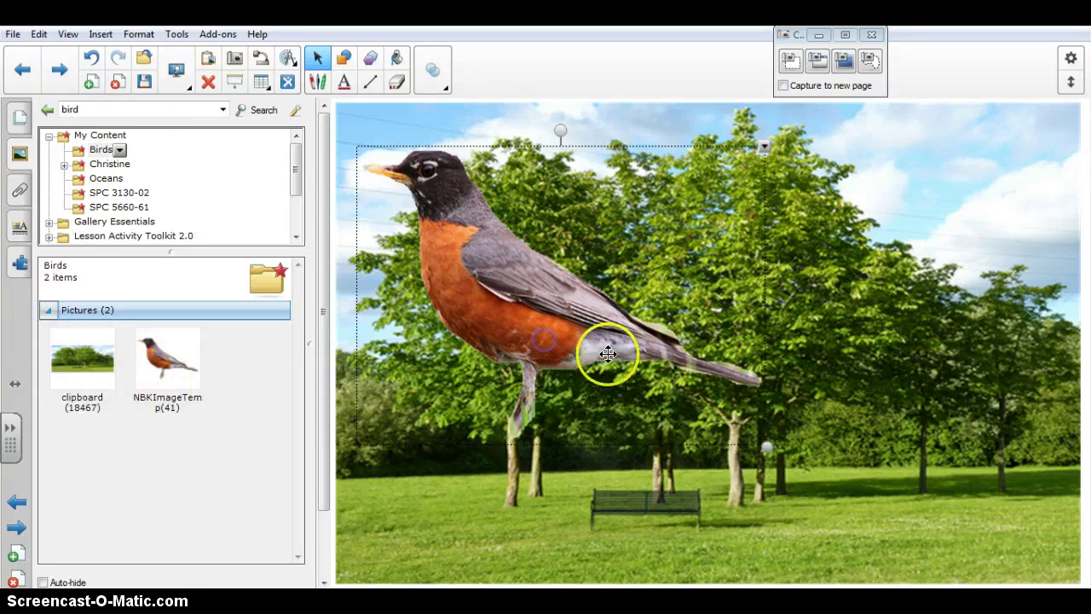
# Shrink the robin on the page to a tiny bird and perch it where the central tree's trunk meets the branches.
pyautogui.click(767, 447)
pyautogui.moveTo(765, 445); pyautogui.dragTo(440, 205)
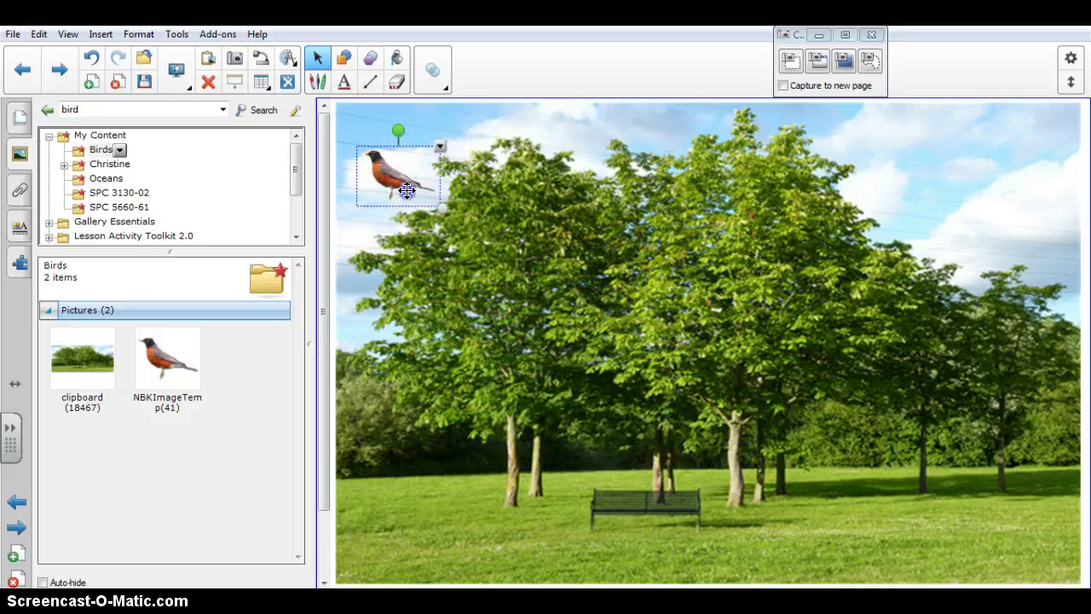
pyautogui.moveTo(377, 191); pyautogui.dragTo(751, 395)
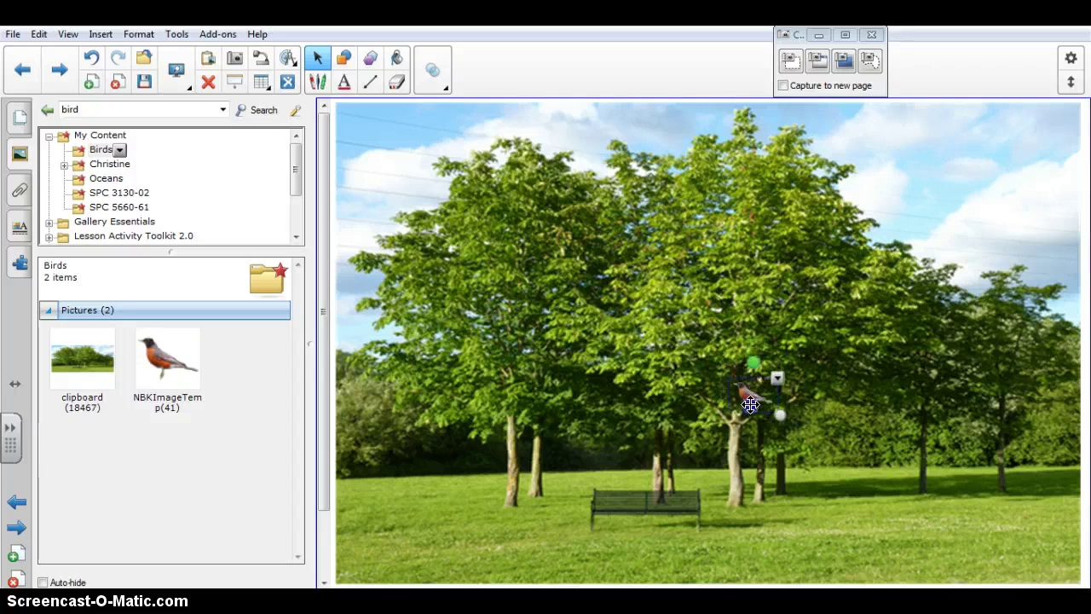
pyautogui.click(824, 463)
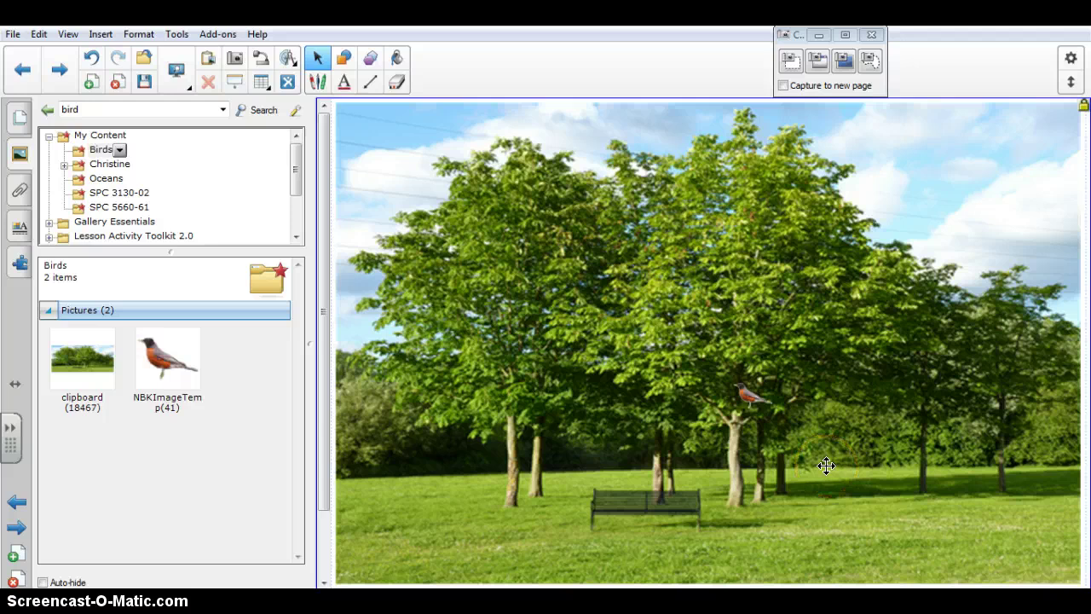
# Move the robin from the tree to the bench, then enlarge it and place it on the grass beside the bench.
pyautogui.moveTo(744, 394); pyautogui.dragTo(664, 497)
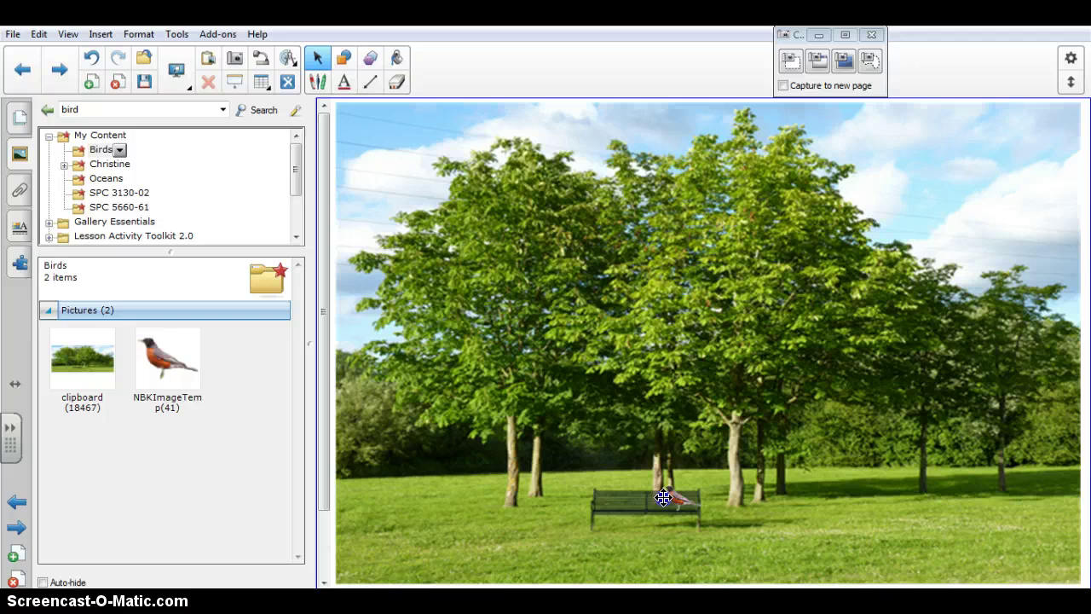
pyautogui.click(677, 499)
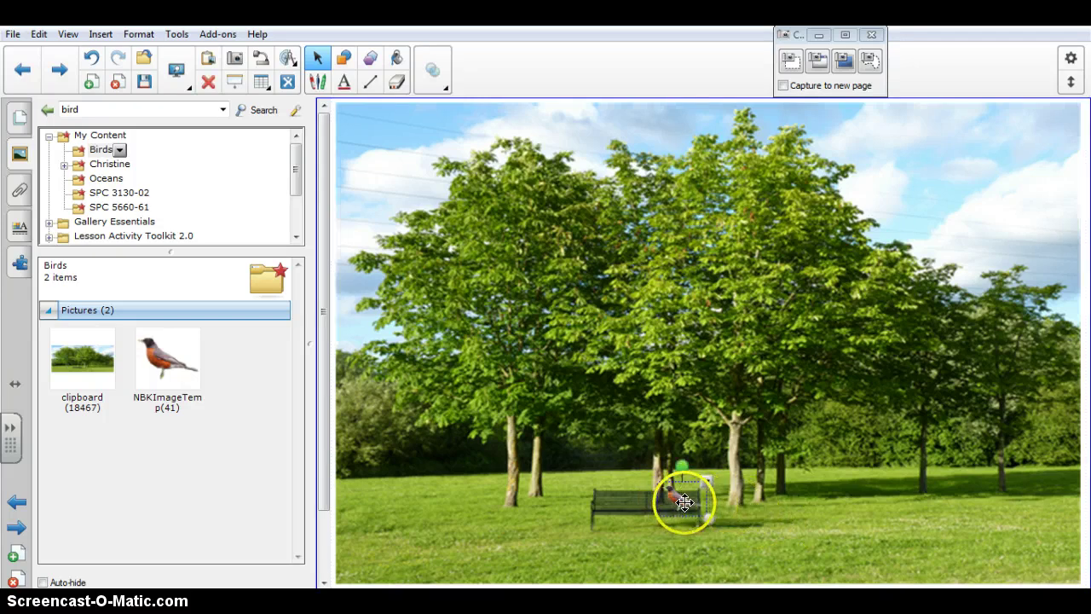
pyautogui.moveTo(703, 519); pyautogui.dragTo(883, 519)
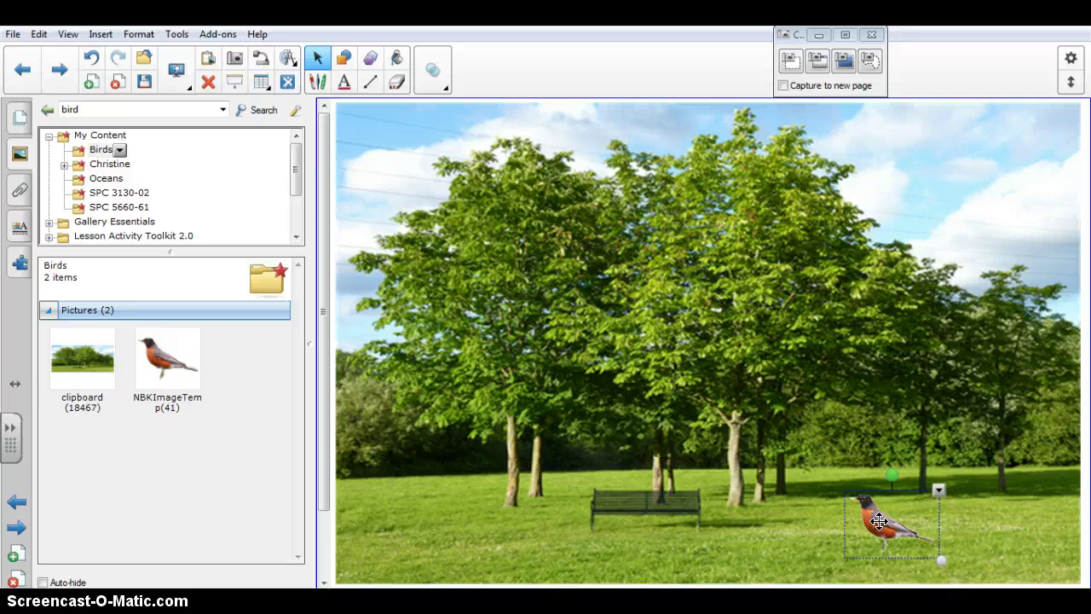
# Turn on Infinite Cloner for the robin on the grass and place two copies above it, in front of the background trees.
pyautogui.click(939, 490)
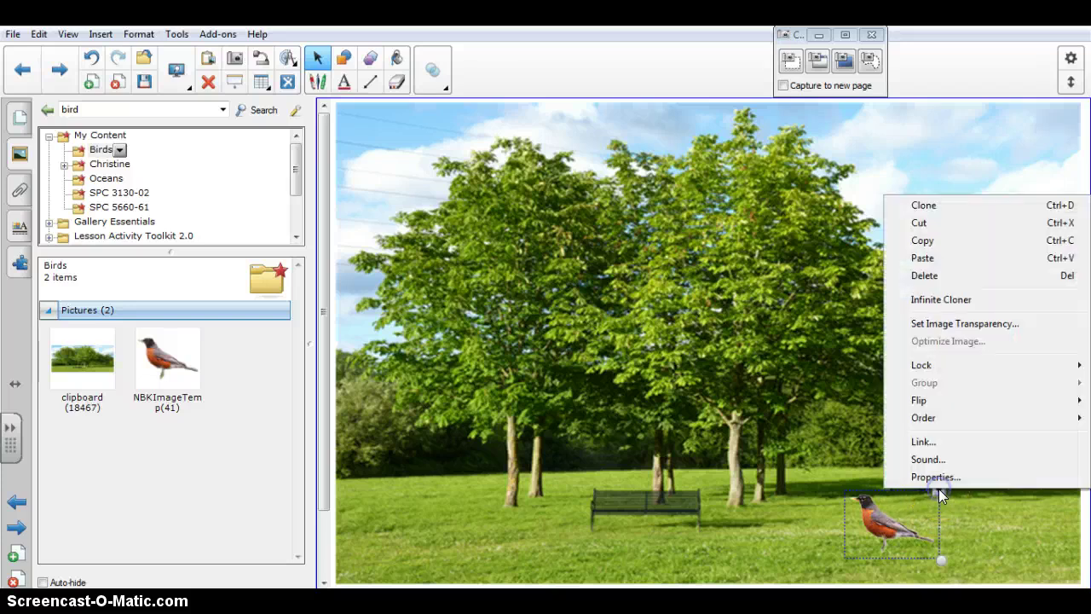
pyautogui.click(926, 298)
pyautogui.moveTo(877, 519)
pyautogui.mouseDown()
pyautogui.moveTo(821, 497)
pyautogui.moveTo(797, 438)
pyautogui.mouseUp()
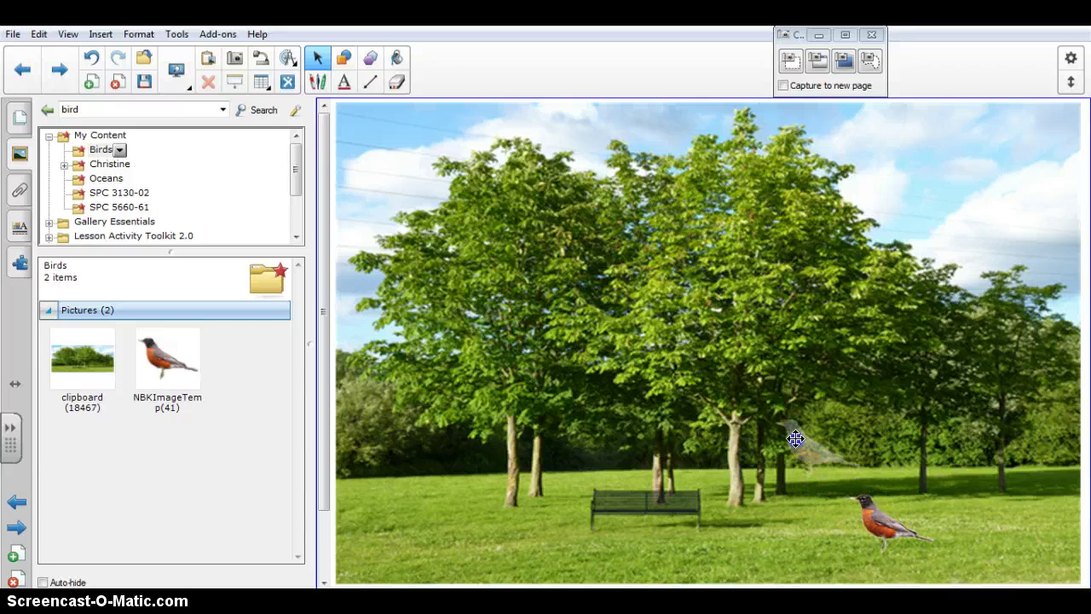
pyautogui.click(842, 493)
pyautogui.moveTo(878, 516); pyautogui.dragTo(891, 417)
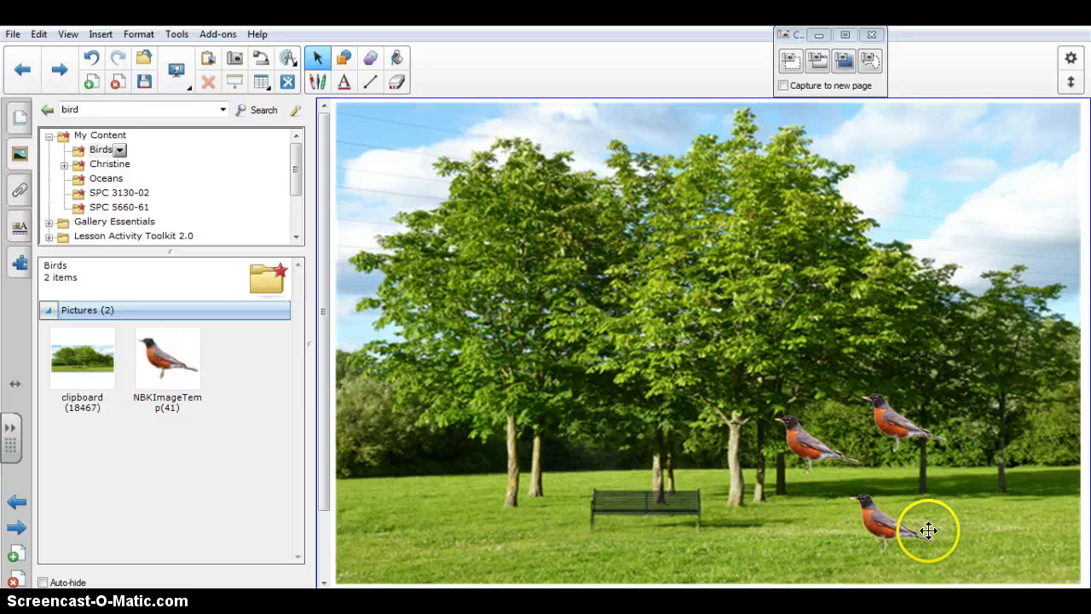
pyautogui.moveTo(920, 531); pyautogui.dragTo(883, 530)
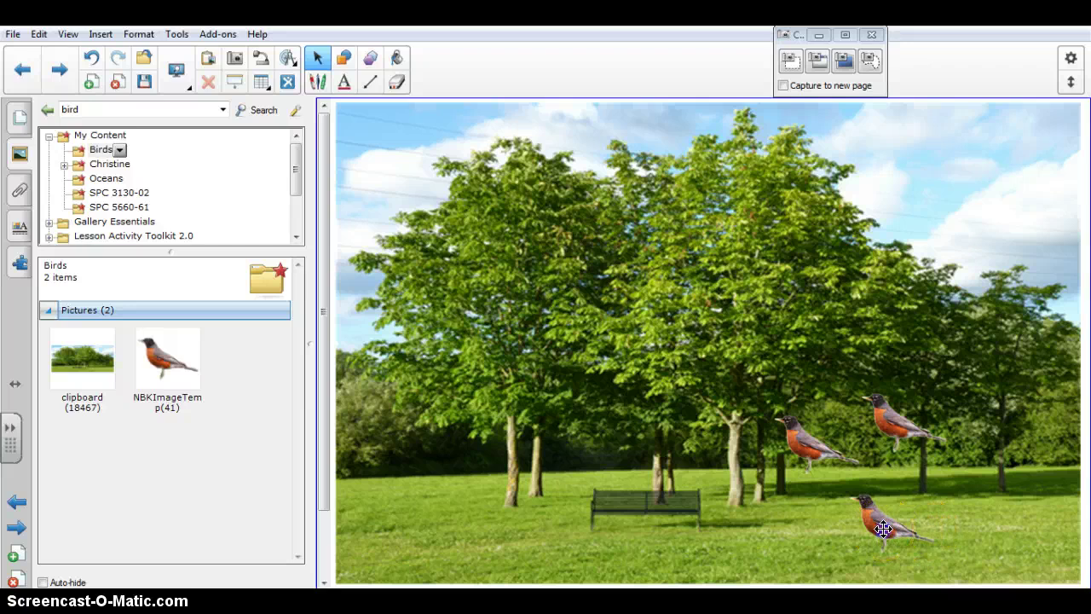
# Turn off Infinite Cloner for the robin on the grass and shrink it to about half its size.
pyautogui.click(939, 490)
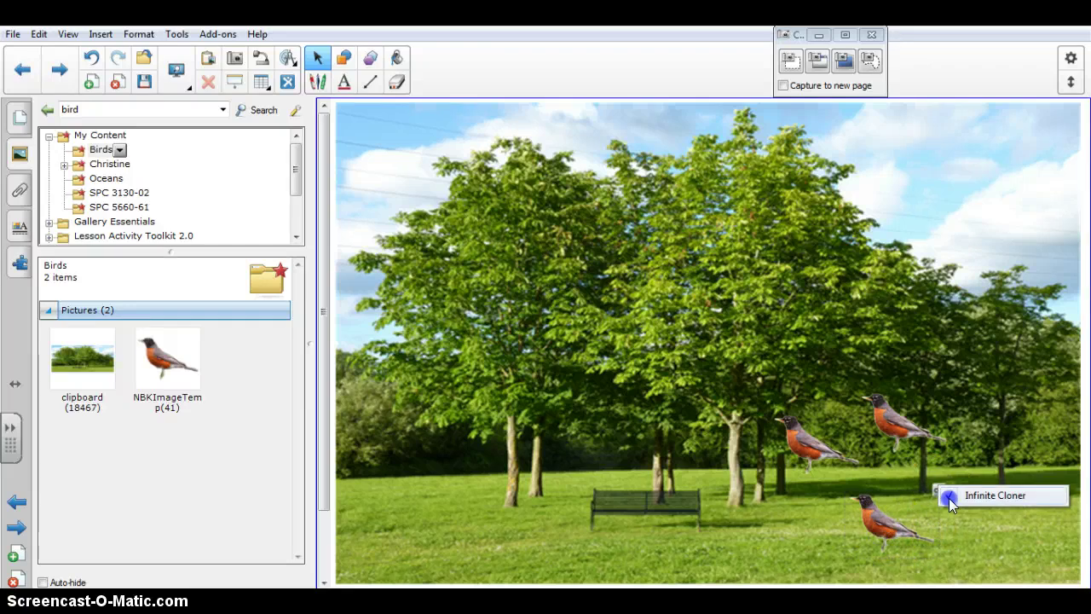
pyautogui.click(946, 493)
pyautogui.click(881, 522)
pyautogui.moveTo(941, 560); pyautogui.dragTo(897, 484)
# Clone the small robin once and place both small birds among the branches of the leftmost large tree.
pyautogui.click(892, 492)
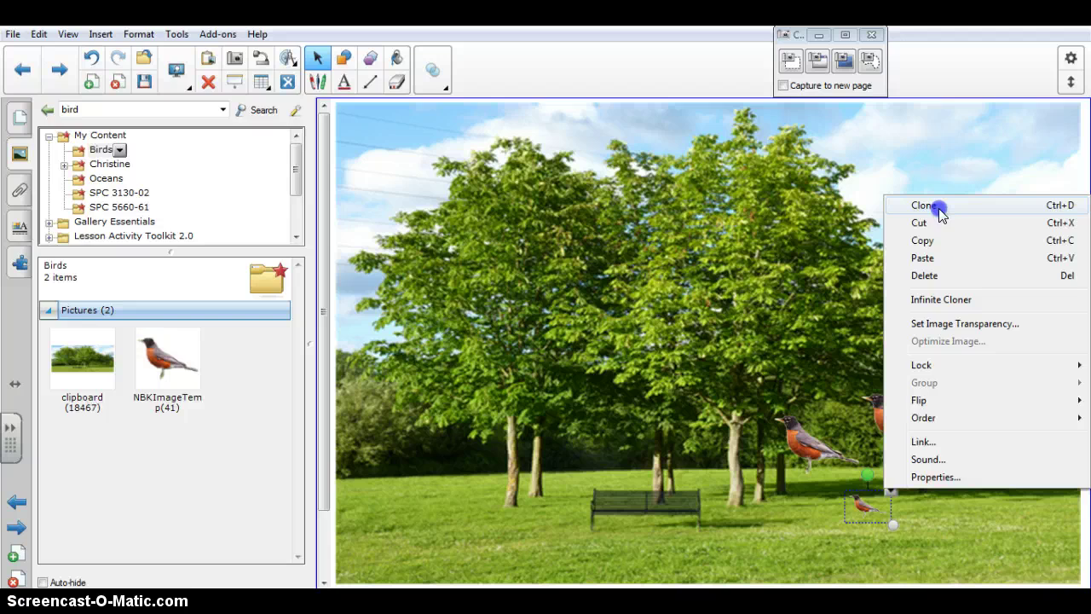
pyautogui.click(938, 210)
pyautogui.moveTo(923, 521)
pyautogui.mouseDown()
pyautogui.moveTo(890, 530)
pyautogui.moveTo(906, 540)
pyautogui.moveTo(757, 522)
pyautogui.moveTo(548, 324)
pyautogui.moveTo(539, 341)
pyautogui.mouseUp()
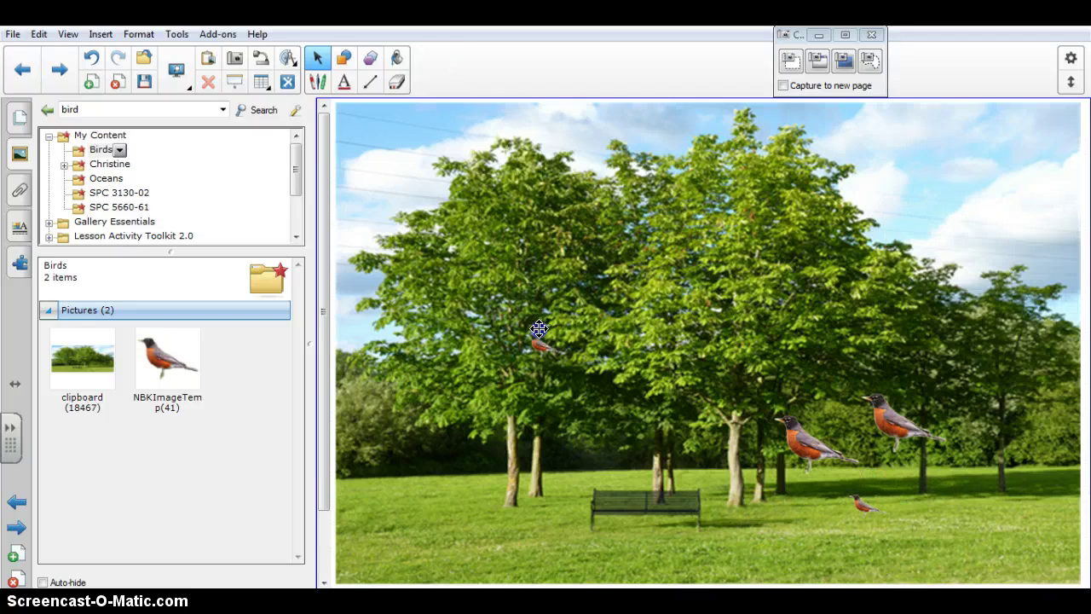
pyautogui.moveTo(828, 438)
pyautogui.mouseDown()
pyautogui.moveTo(858, 504)
pyautogui.moveTo(614, 316)
pyautogui.moveTo(486, 285)
pyautogui.moveTo(475, 307)
pyautogui.mouseUp()
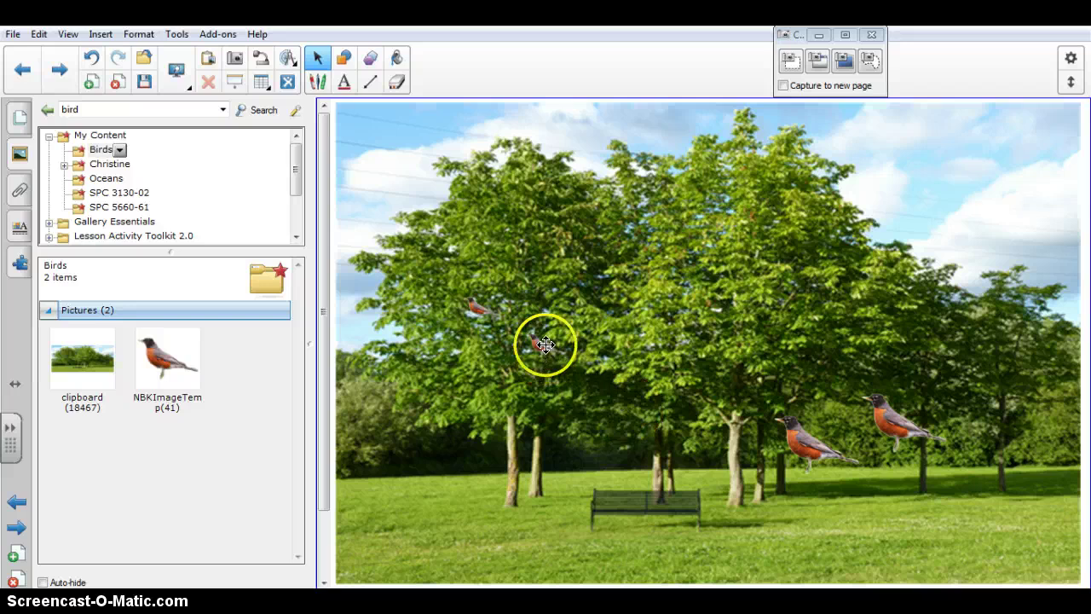
pyautogui.click(798, 425)
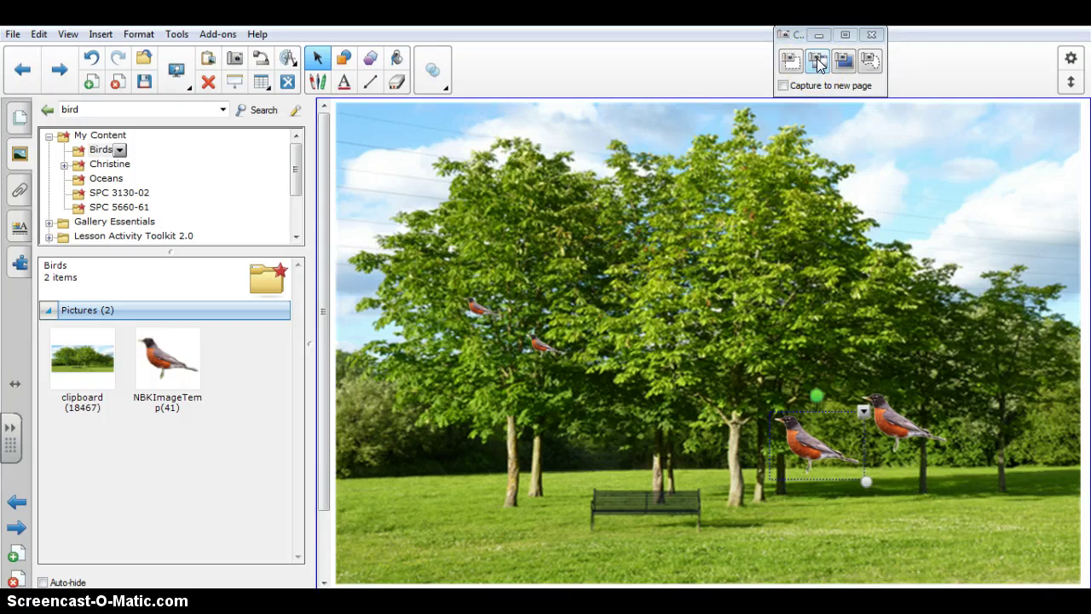
pyautogui.click(818, 61)
pyautogui.click(869, 61)
pyautogui.click(773, 139)
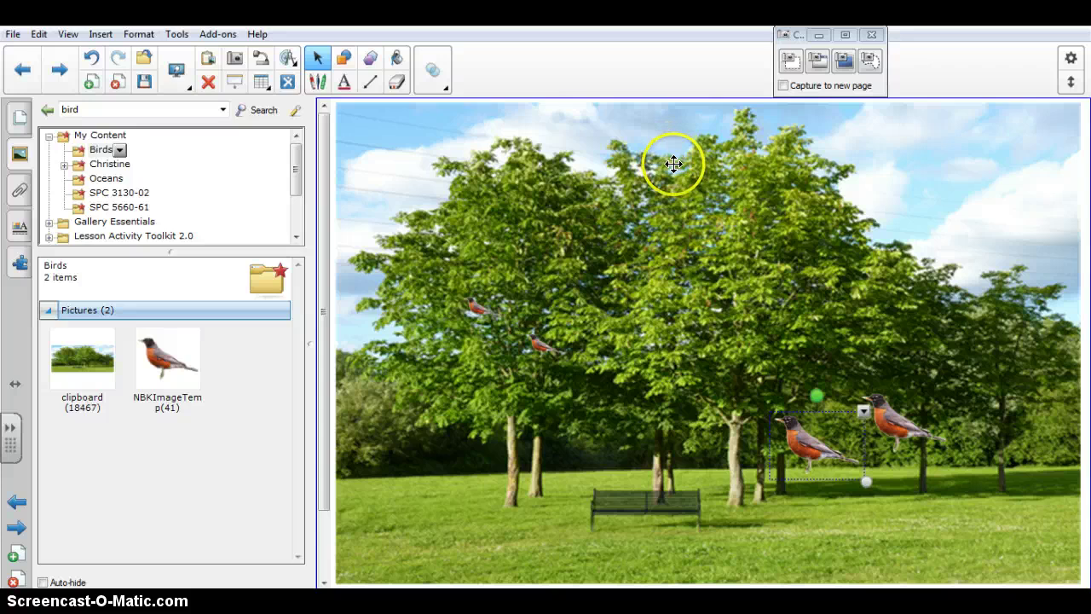